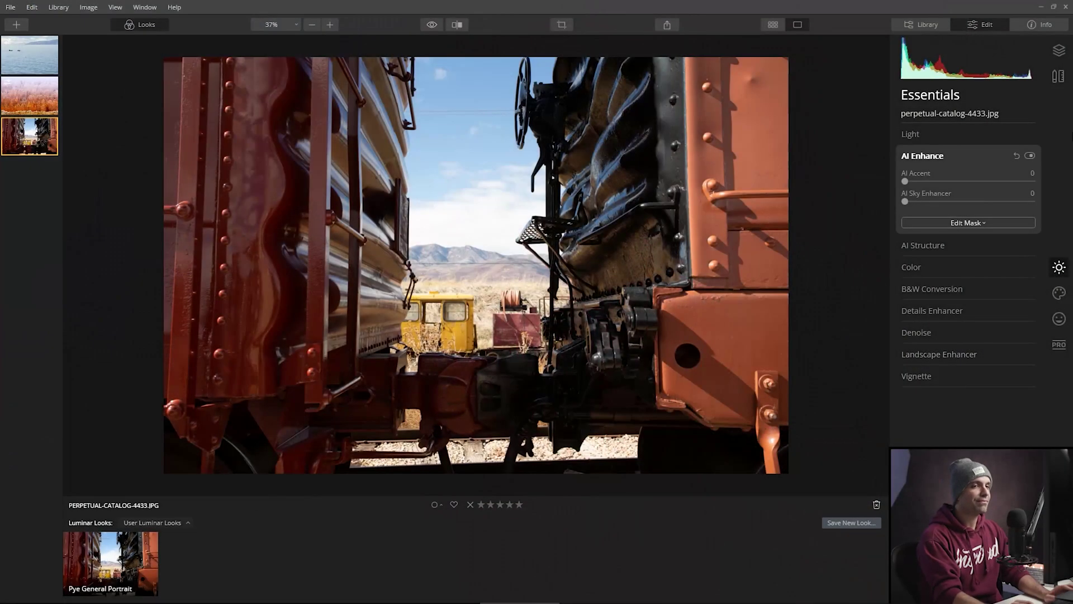
Step: Preview Bright Blue Sky 3, Dramatic Sky 1, Galaxy 1 and Starry Night 1, then apply Starry Night 2
left_click(1059, 293)
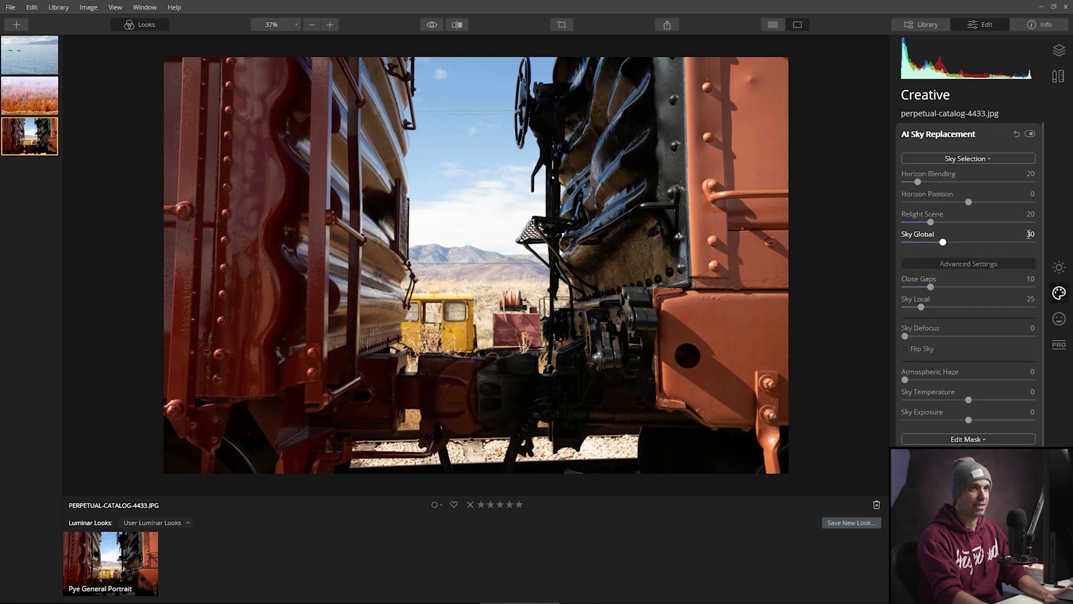
left_click(986, 163)
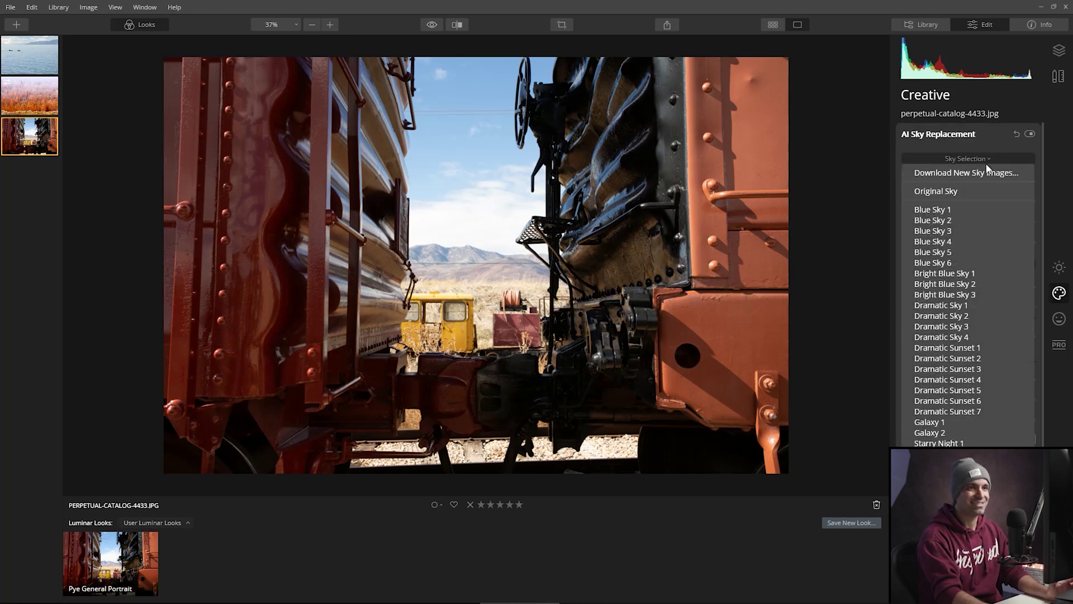
left_click(978, 294)
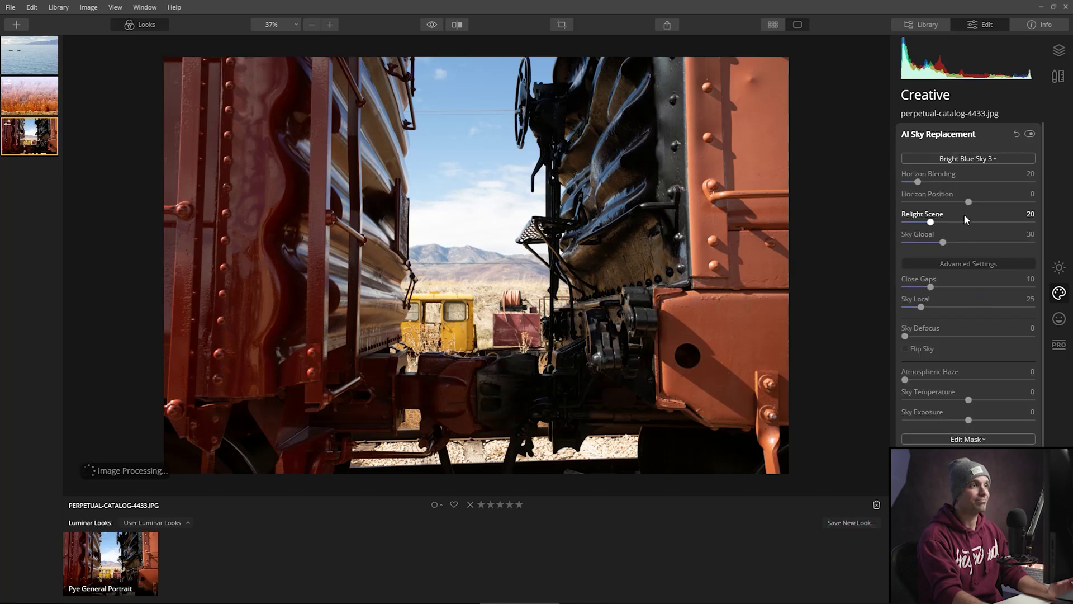
left_click(977, 159)
left_click(994, 300)
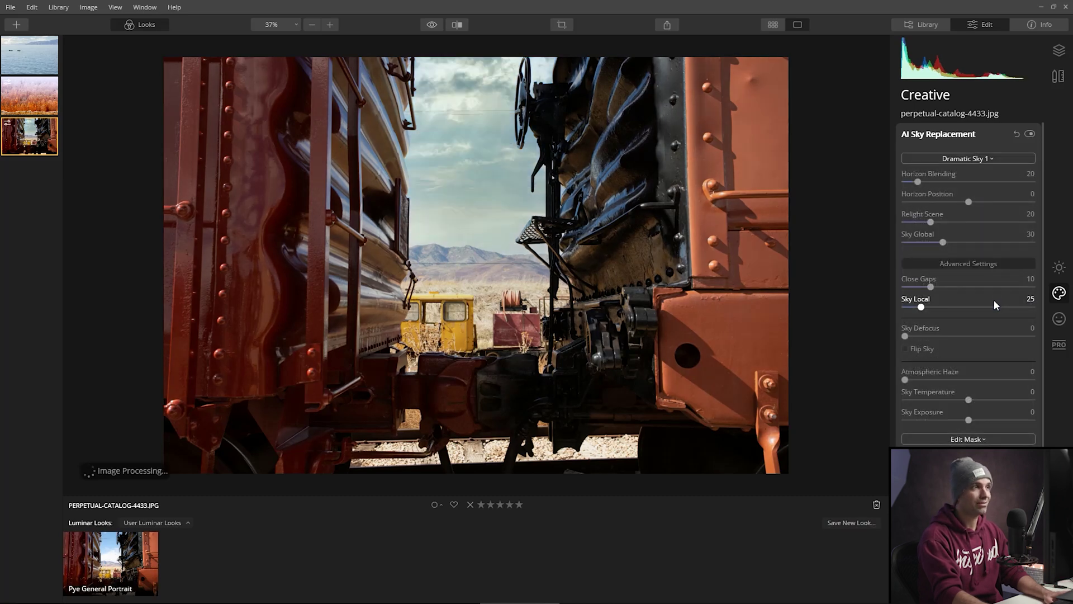
left_click(981, 159)
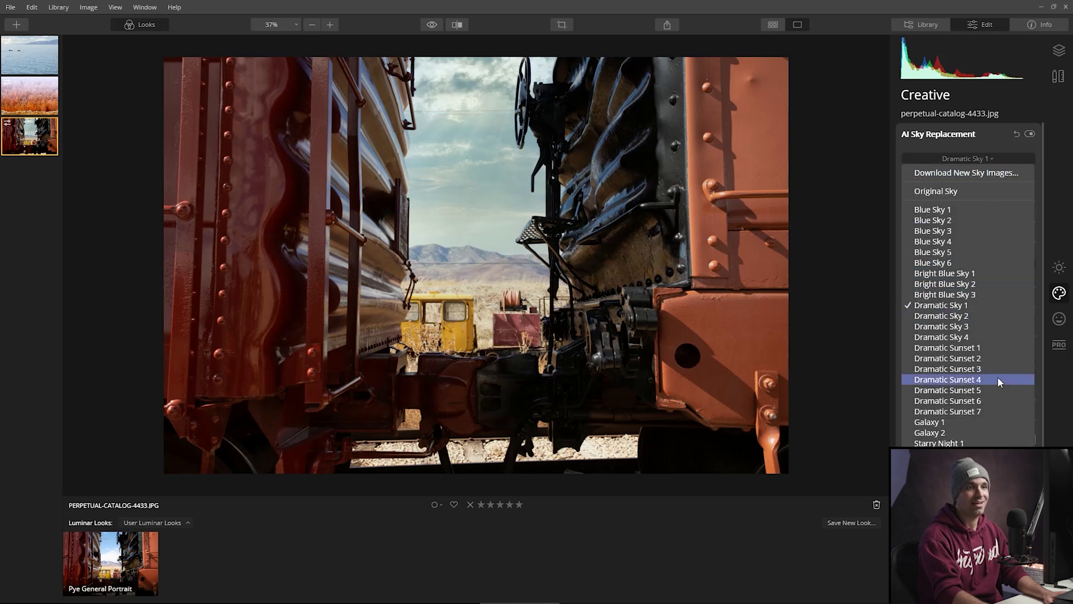
left_click(999, 428)
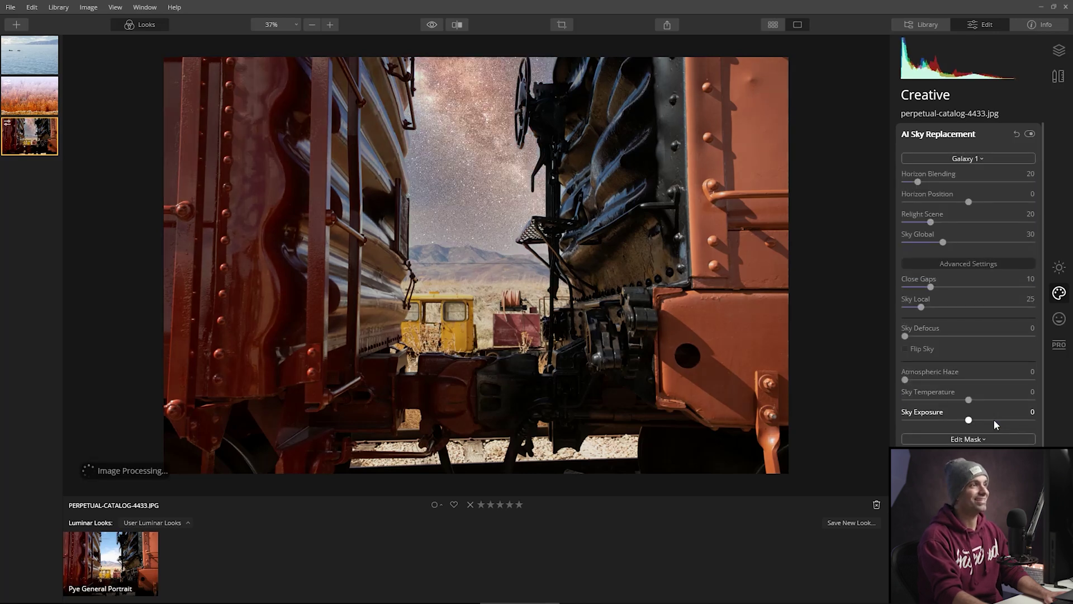
left_click(998, 158)
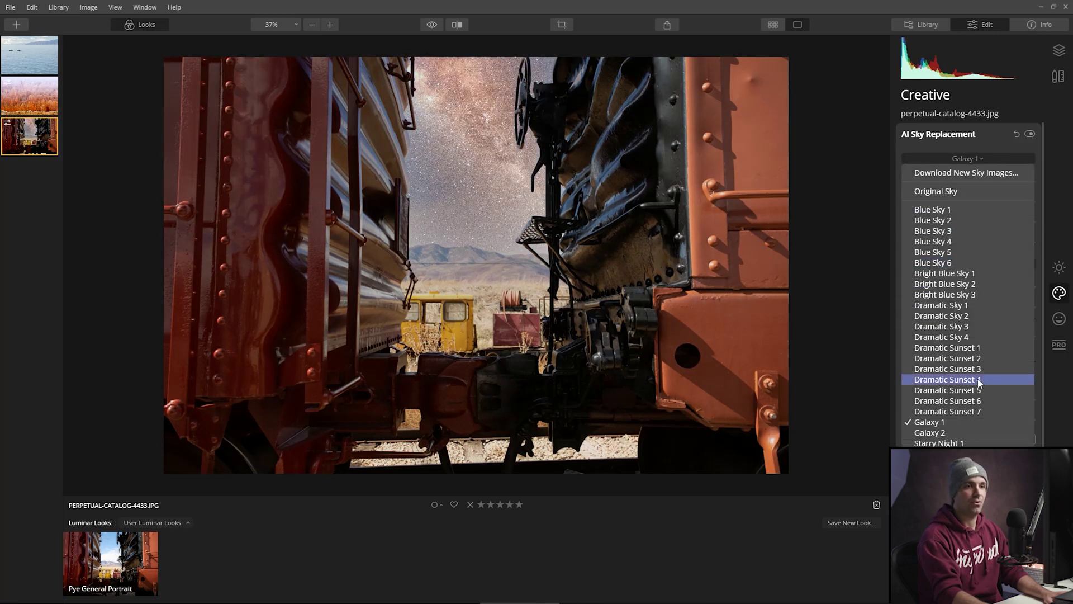
left_click(984, 443)
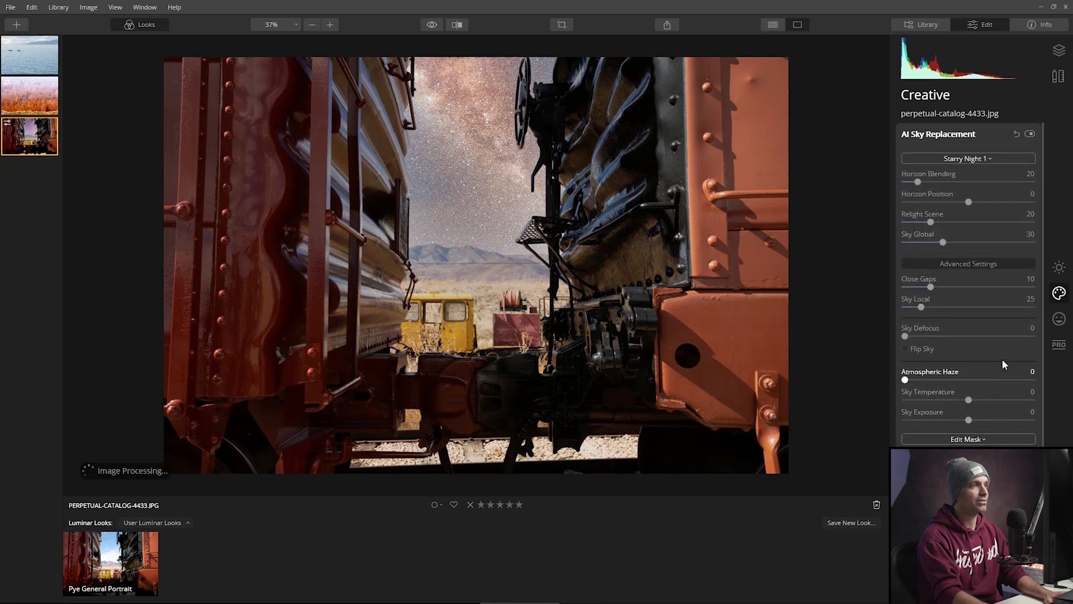
left_click(1009, 158)
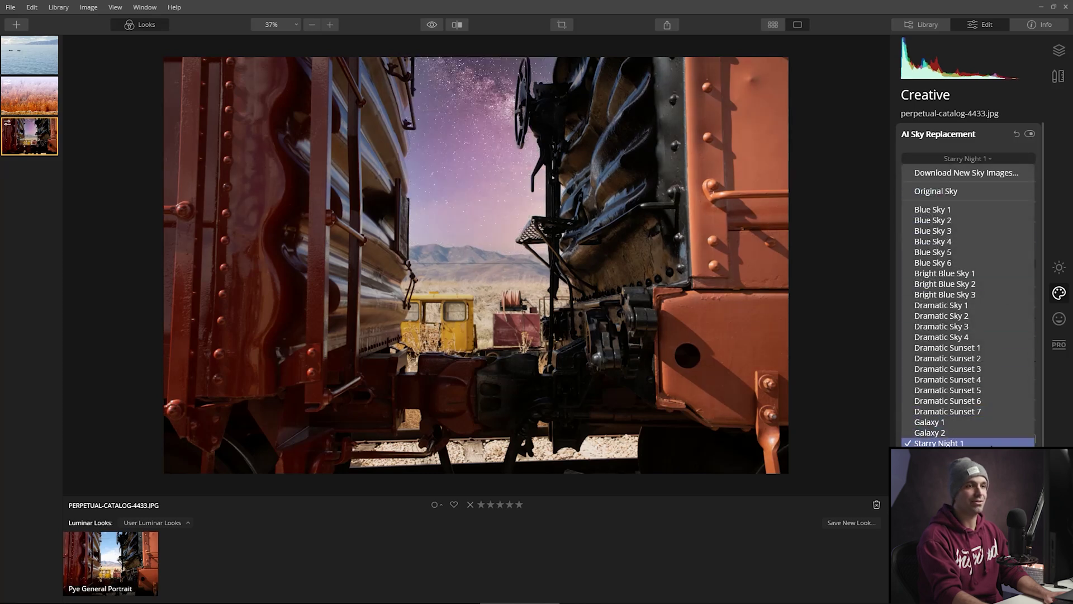
left_click(994, 443)
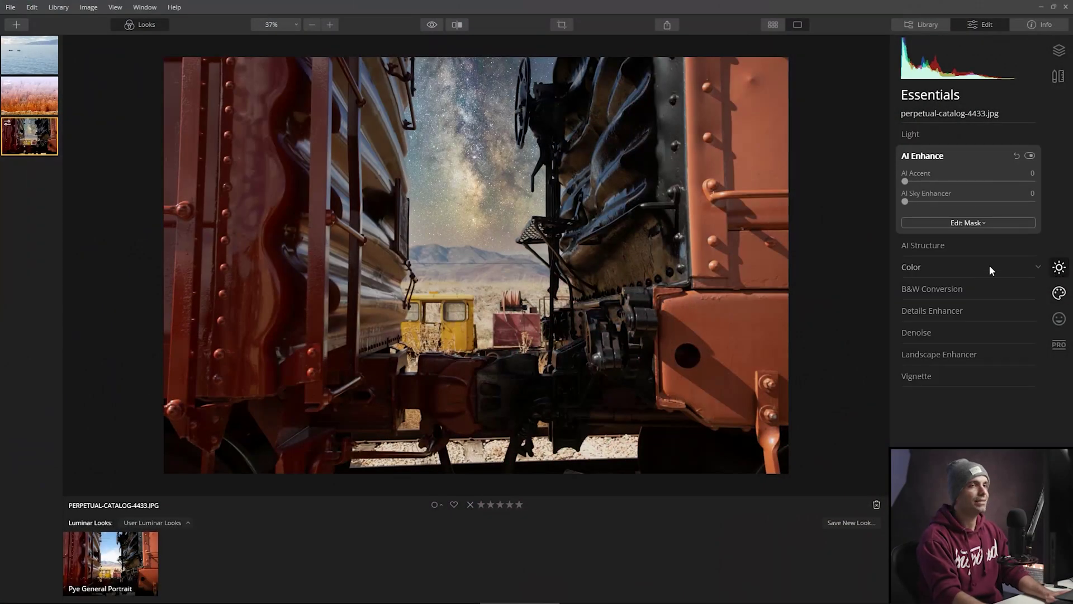
Step: Set Light Exposure to -2.98 and raise Shadows to 82
left_click(921, 134)
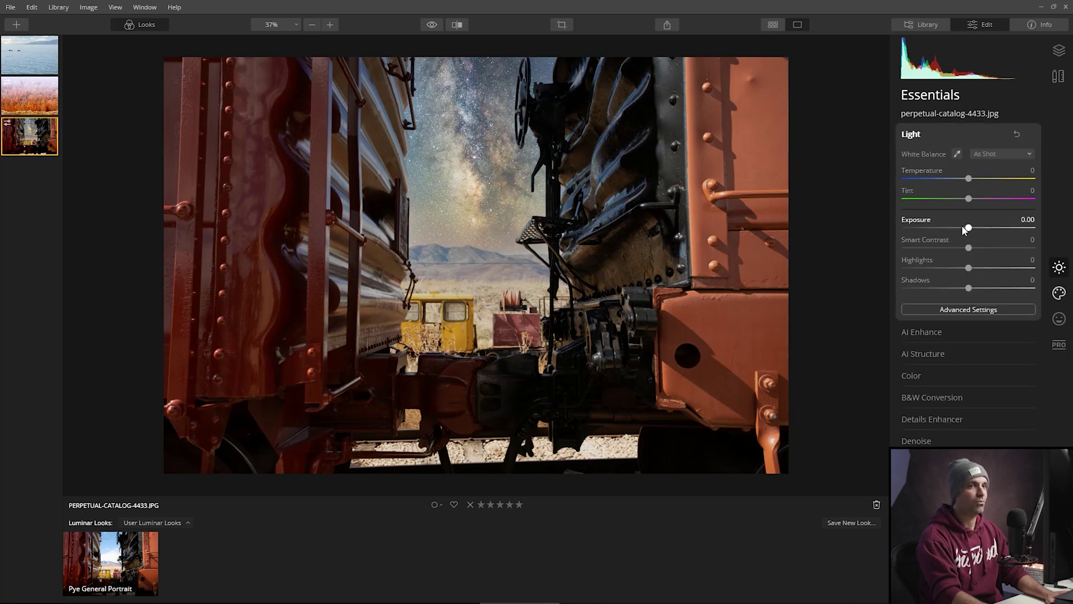
left_click_drag(971, 228, 933, 215)
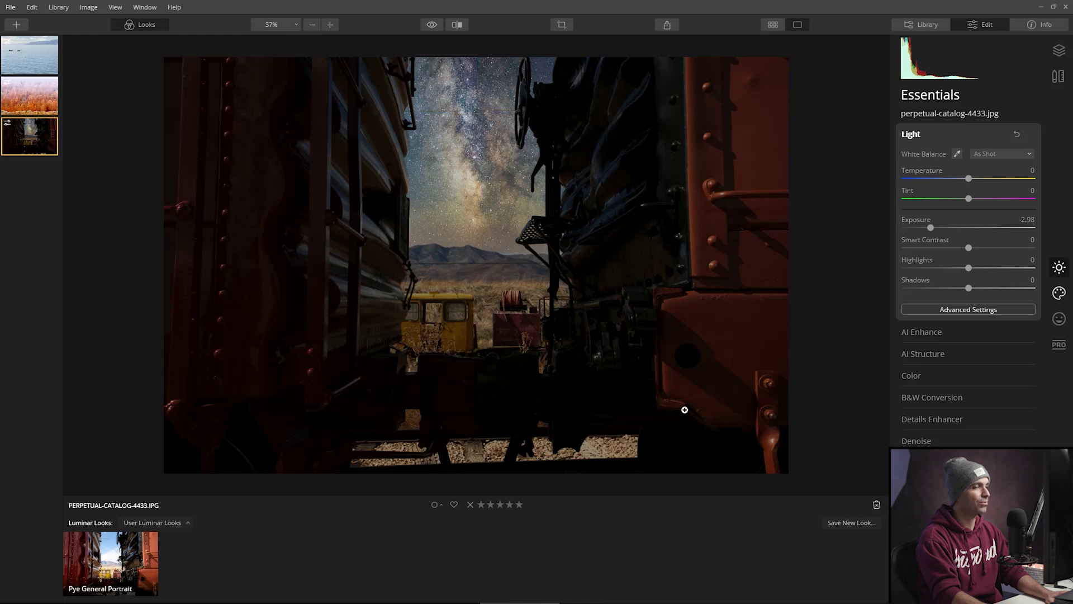
left_click_drag(972, 293, 989, 299)
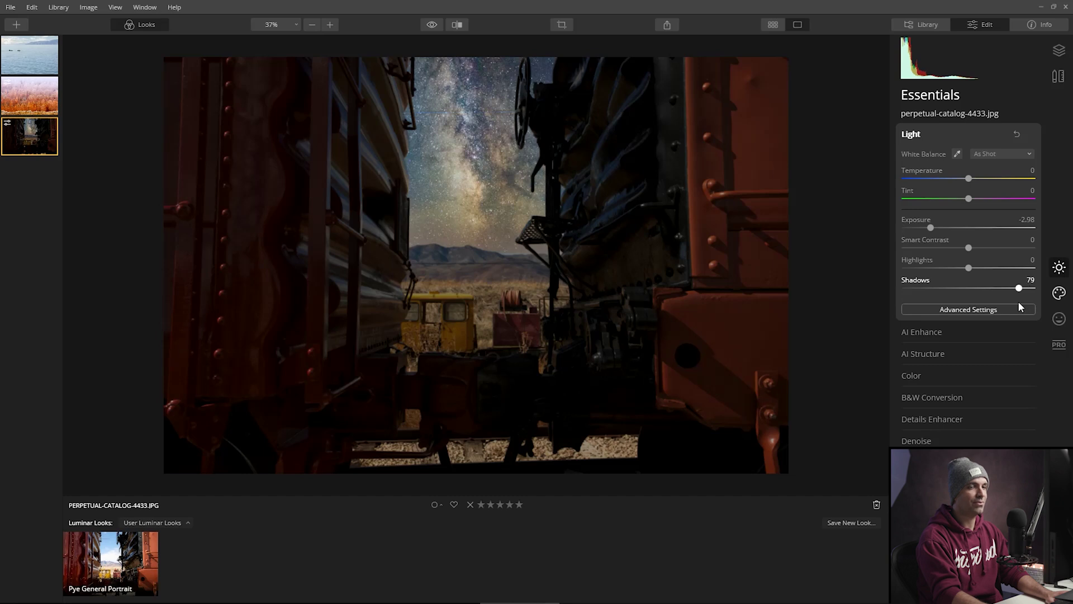
left_click_drag(1019, 301, 1020, 301)
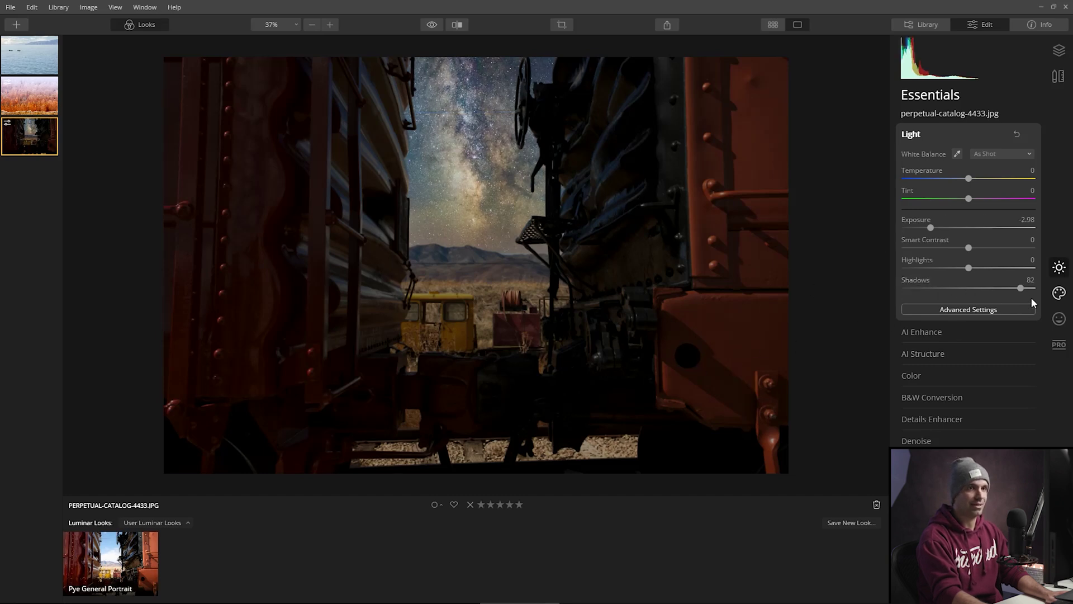
Step: Raise the AI Sky Replacement's Relight Scene slider to 65
left_click(1060, 292)
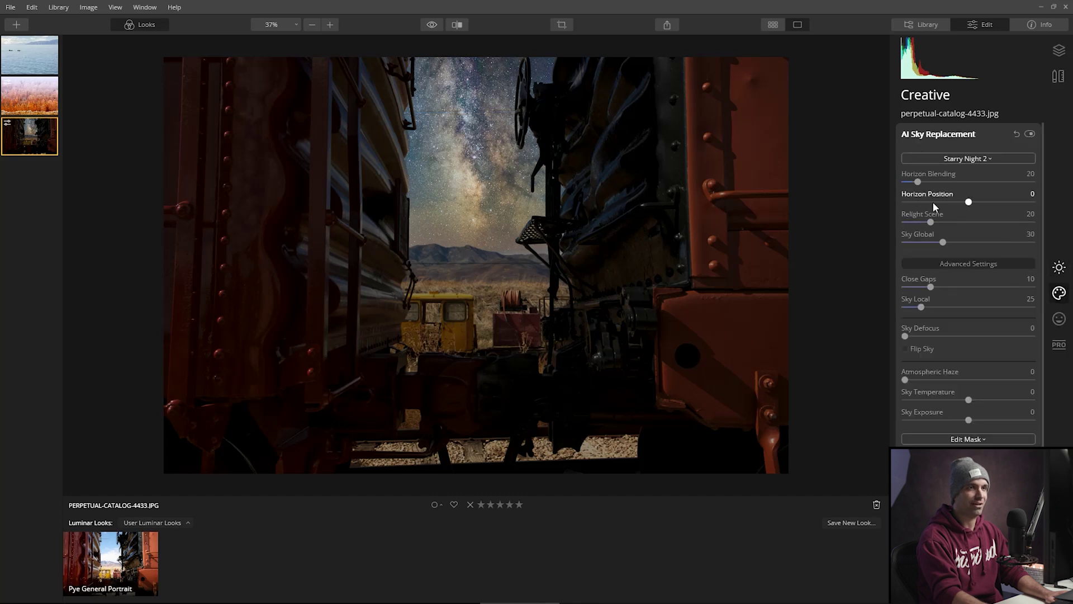
mouse_move(961, 234)
left_mouse_down()
mouse_move(975, 234)
mouse_move(957, 237)
left_mouse_up()
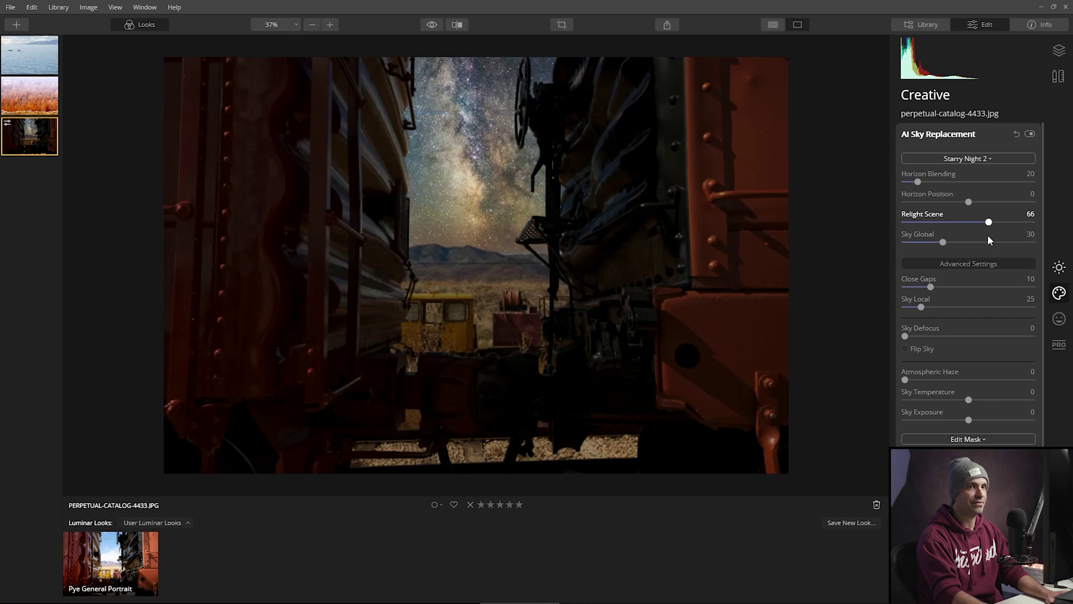
left_click_drag(987, 235, 988, 235)
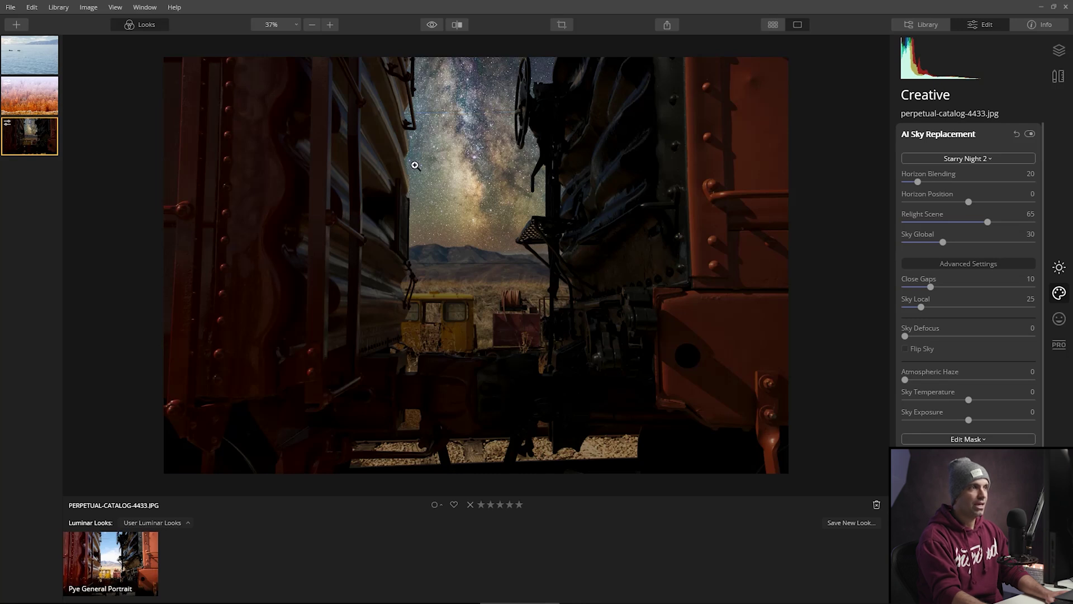
Step: Set Blacks 32, Whites 21, Highlights 35, Shadows 100, Exposure -2.68, Smart Contrast 15, Temperature -23
left_click(1061, 270)
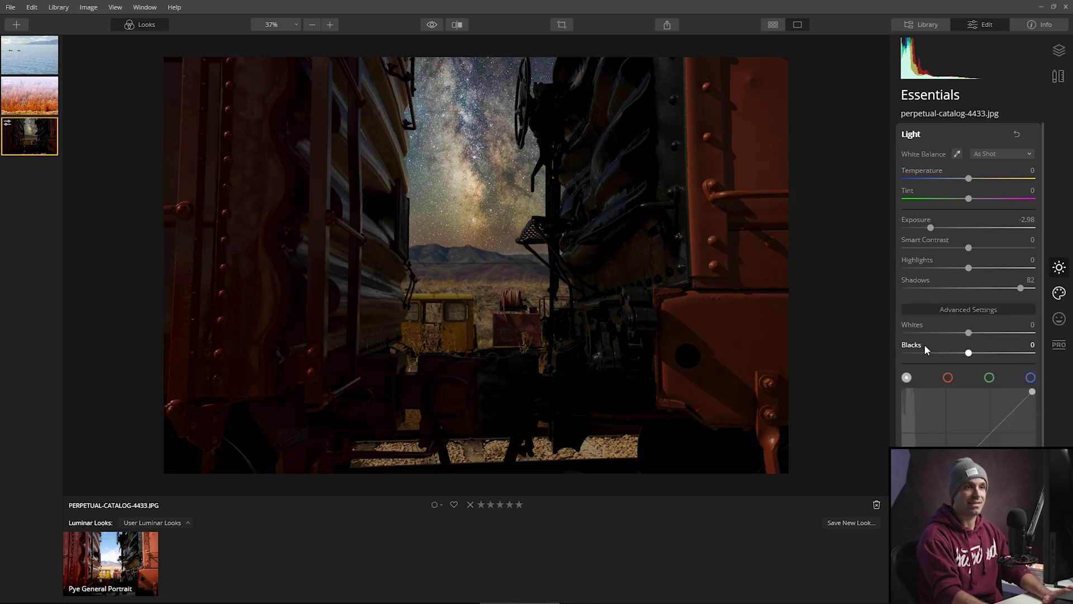
left_click_drag(968, 354, 980, 333)
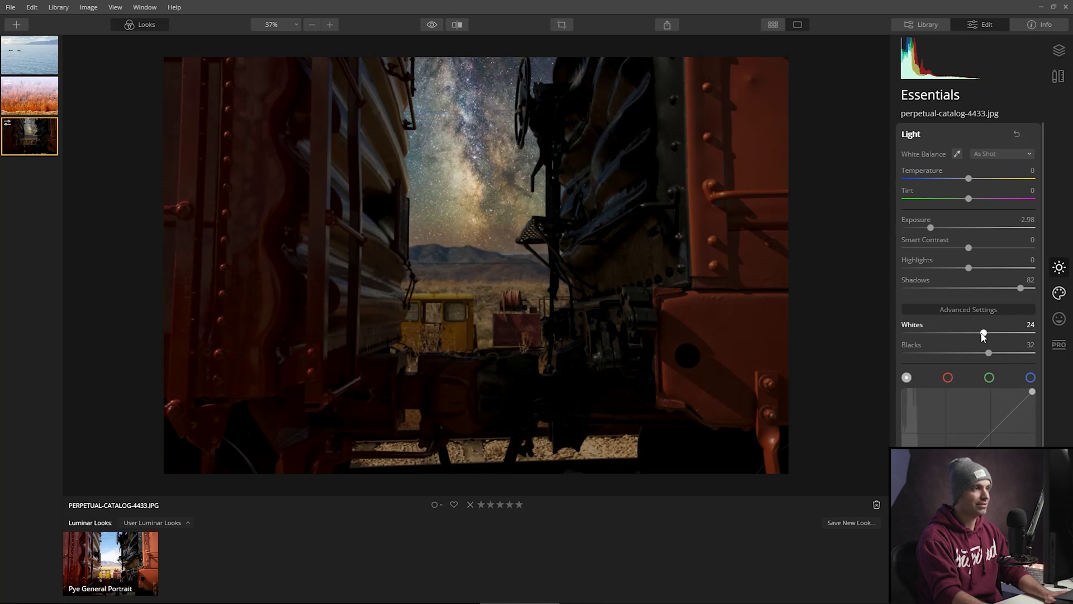
left_click_drag(969, 268, 991, 284)
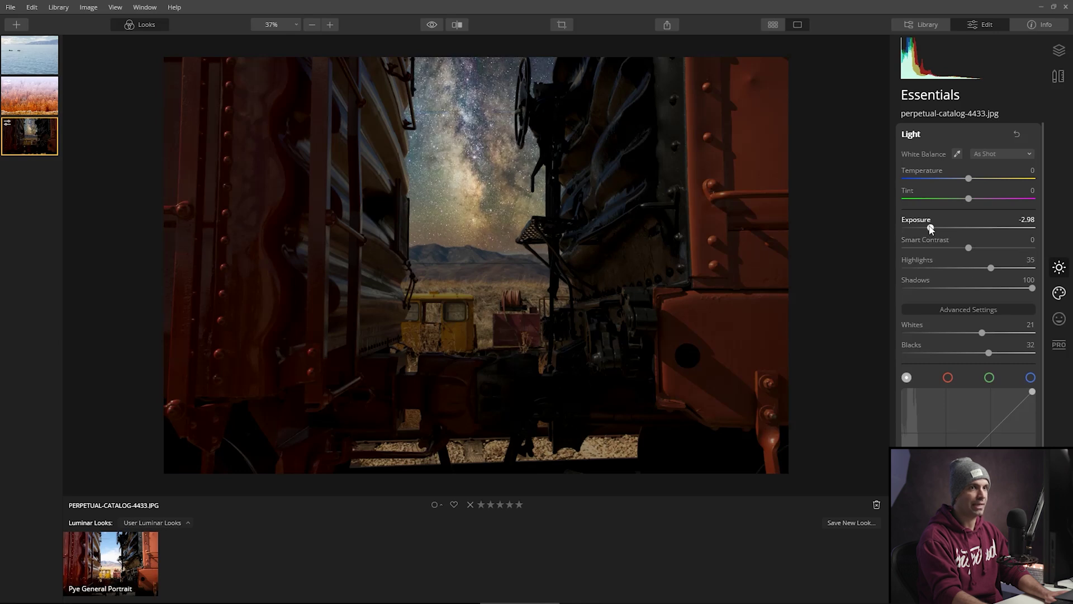
left_click_drag(931, 229, 938, 230)
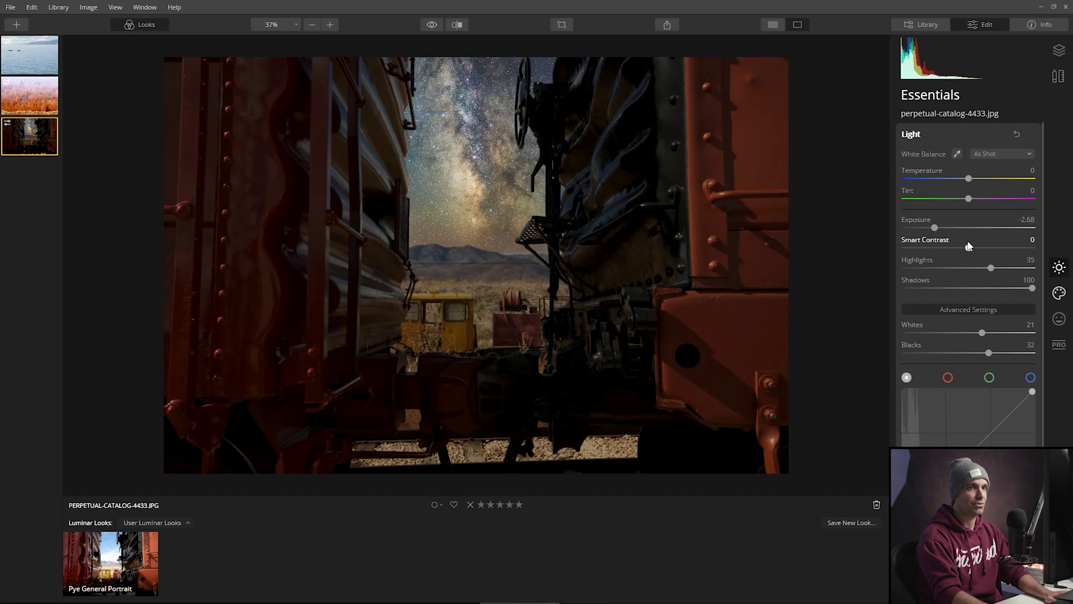
mouse_move(969, 250)
left_mouse_down()
mouse_move(954, 250)
mouse_move(973, 252)
left_mouse_up()
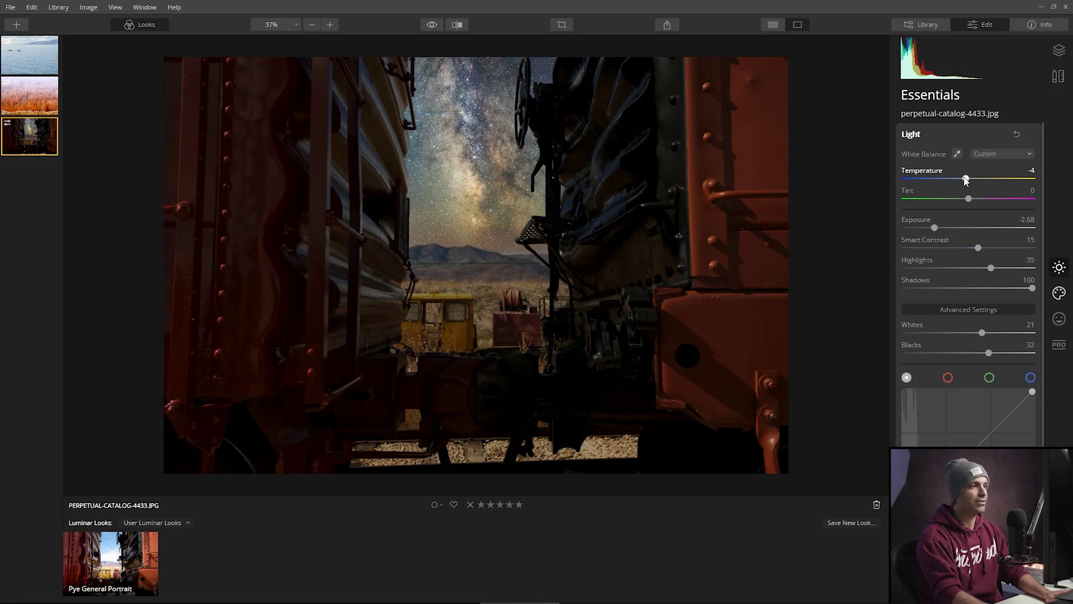
mouse_move(965, 179)
left_mouse_down()
mouse_move(926, 176)
mouse_move(981, 178)
mouse_move(944, 180)
mouse_move(967, 179)
mouse_move(954, 179)
left_mouse_up()
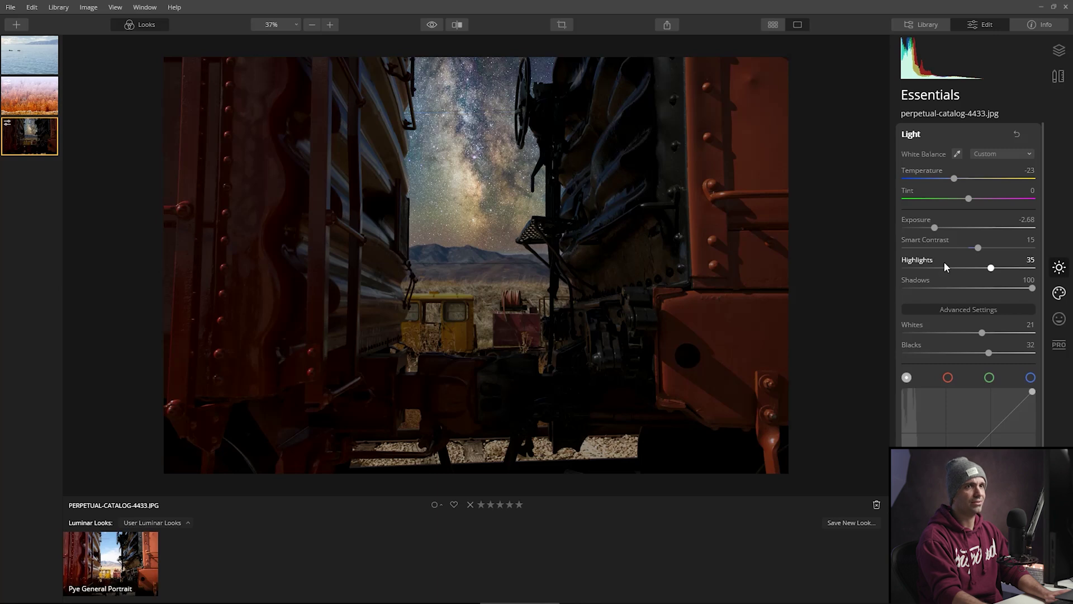
left_click(1058, 292)
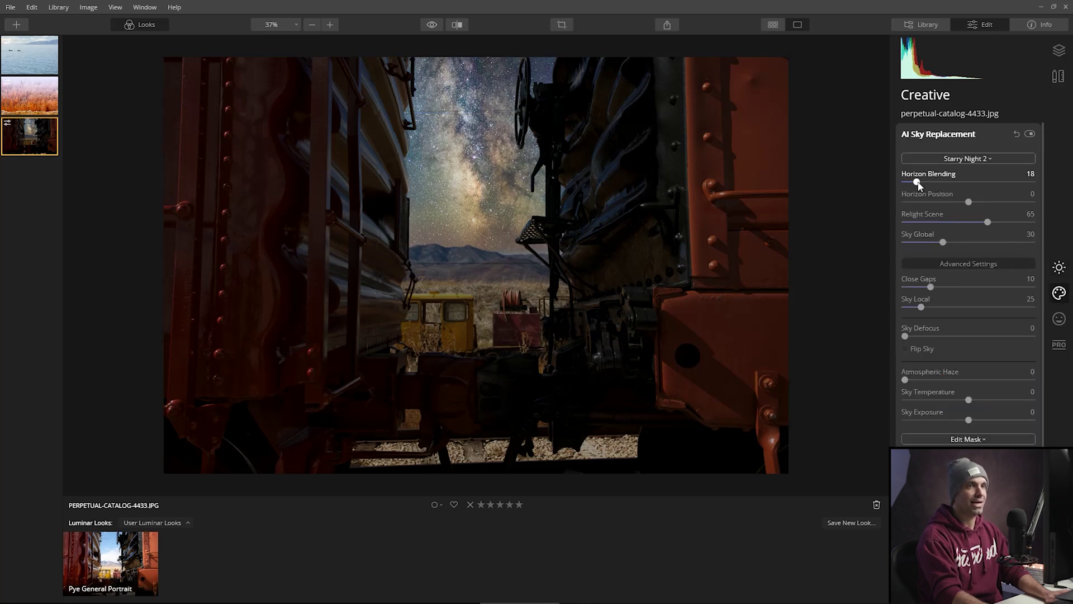
Step: Set Horizon Blending 132, Horizon Position -3, Atmospheric Haze 70 and Sky Temperature -21
left_click_drag(918, 185, 967, 204)
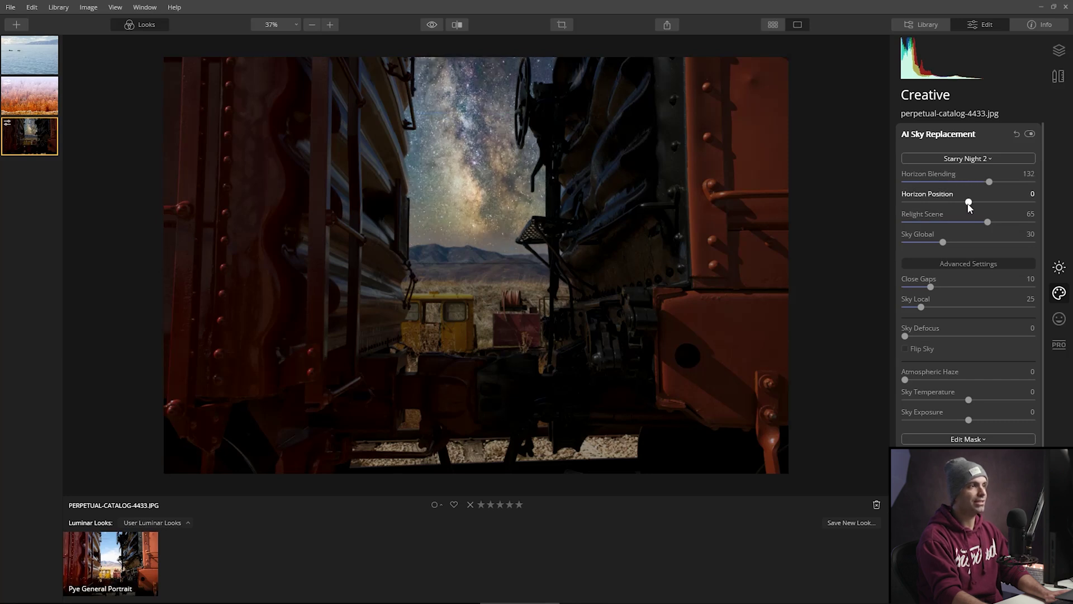
left_click_drag(968, 206, 967, 207)
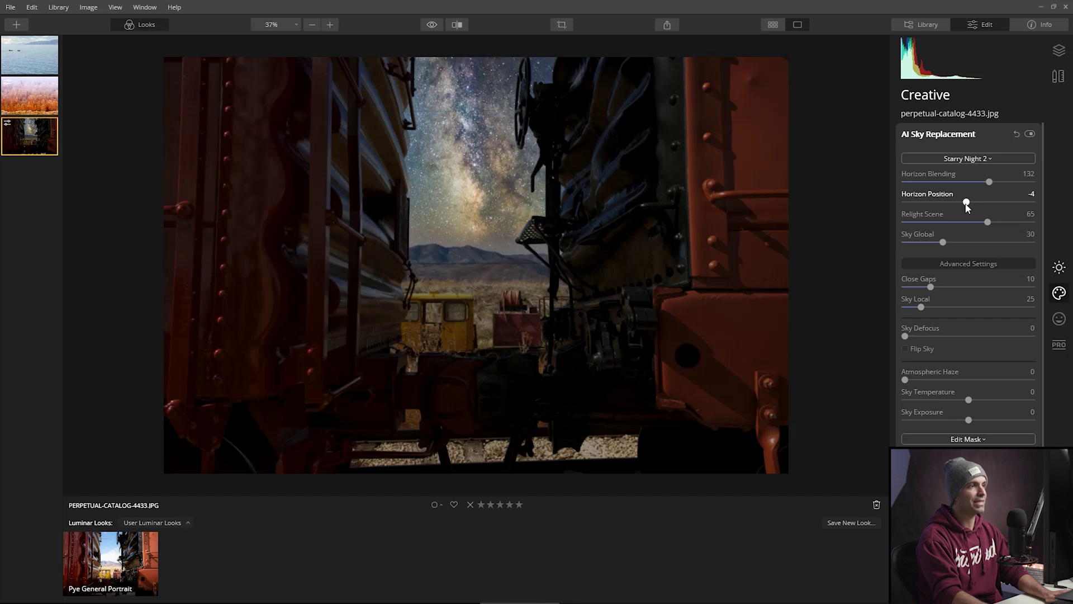
left_click_drag(968, 207, 967, 206)
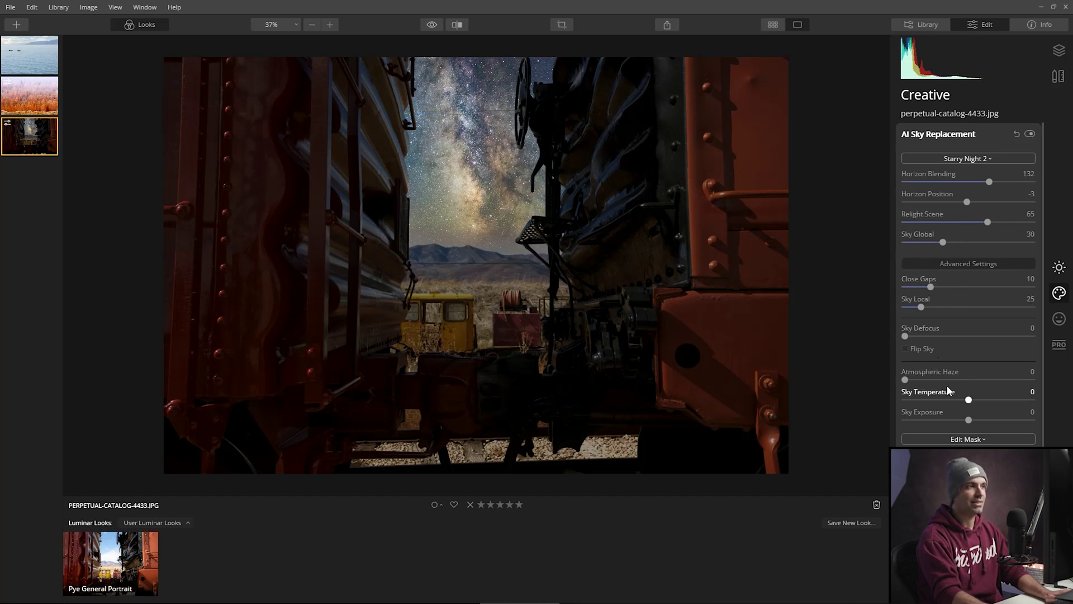
left_click_drag(905, 380, 996, 386)
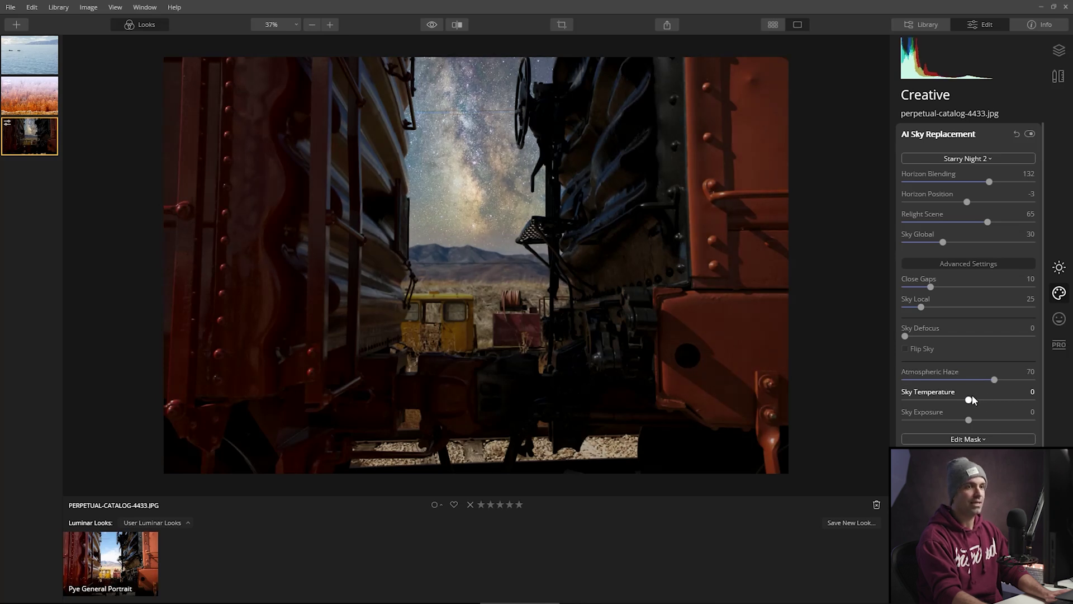
left_click_drag(971, 399, 955, 383)
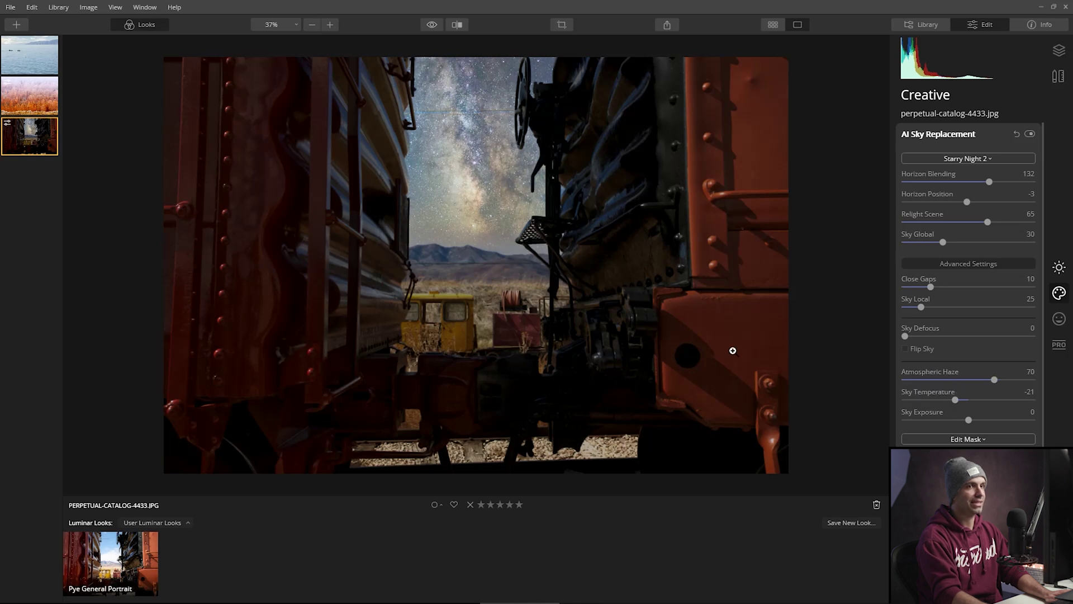
Step: Darken the replacement sky's Sky Exposure to -34
left_click_drag(968, 420, 950, 433)
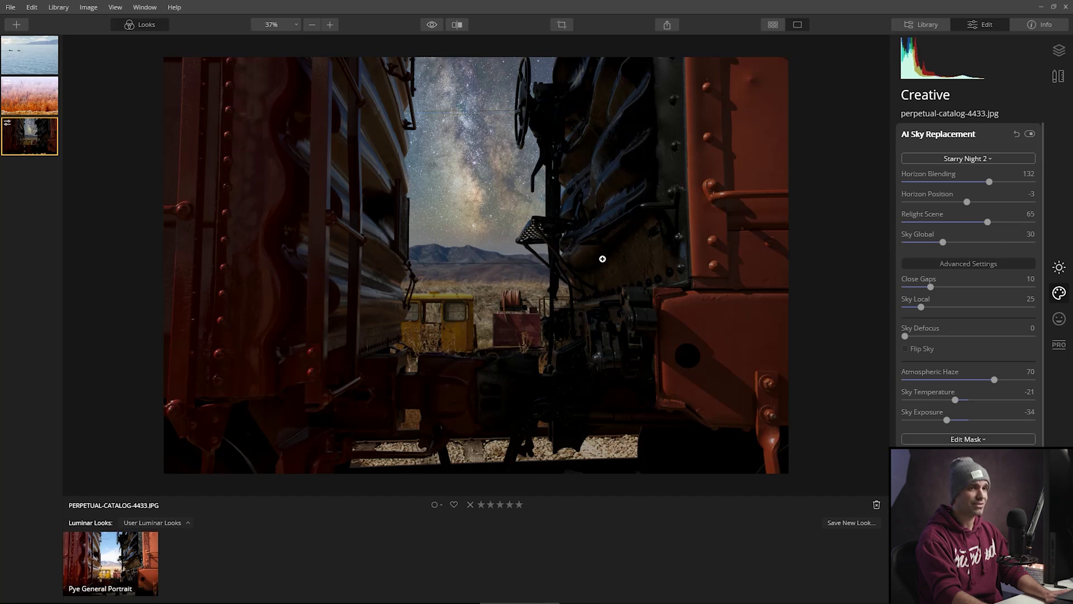
Step: Experiment with Close Gaps and Sky Local, then reset them, leaving Close Gaps at 10
left_click_drag(929, 288, 979, 309)
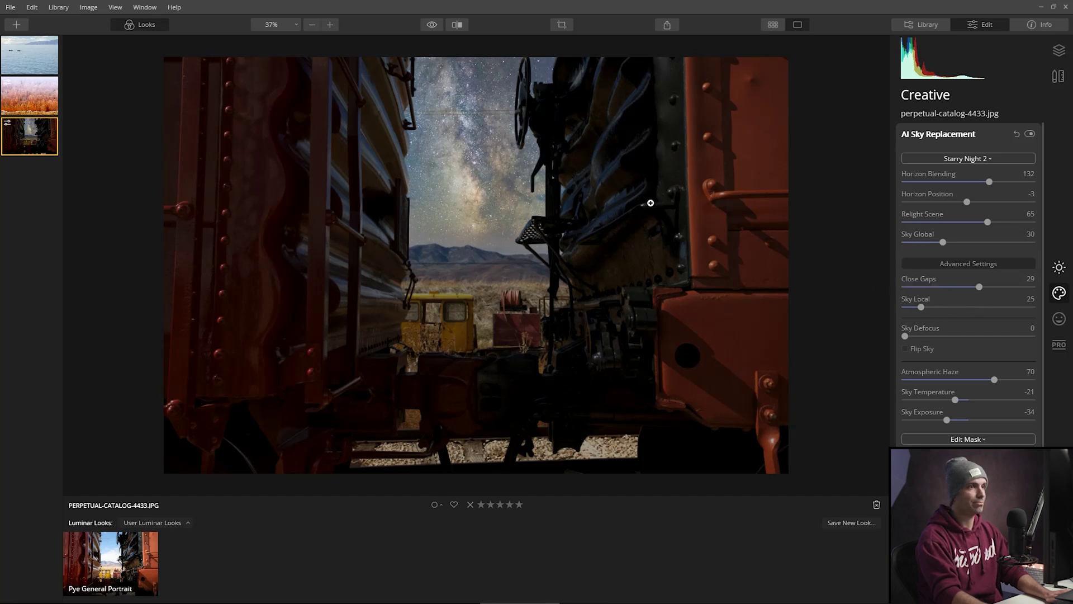
left_click_drag(922, 308, 1004, 324)
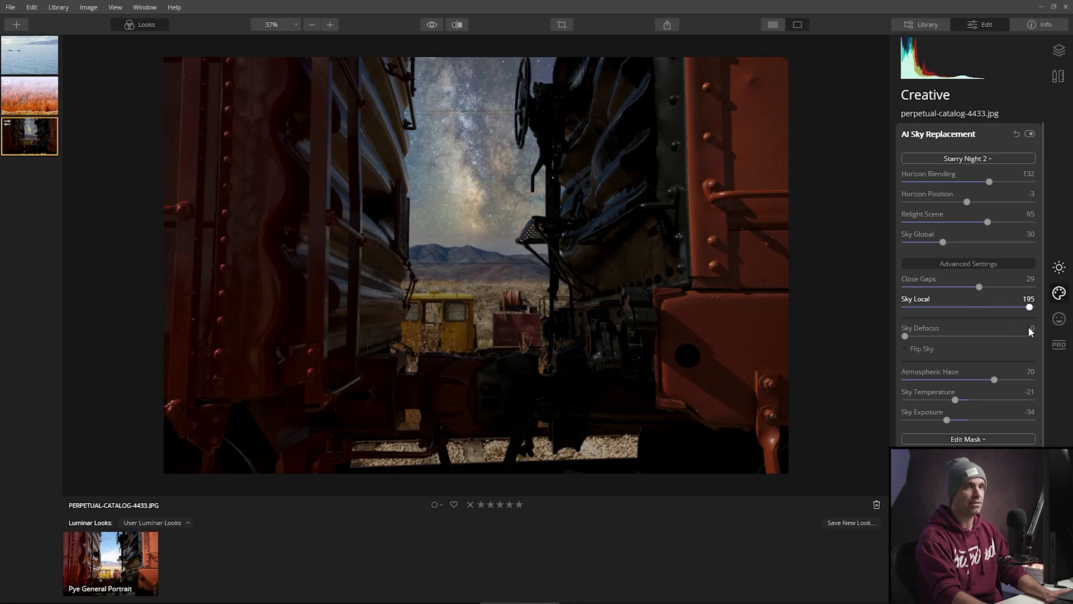
left_click_drag(1029, 327, 1025, 327)
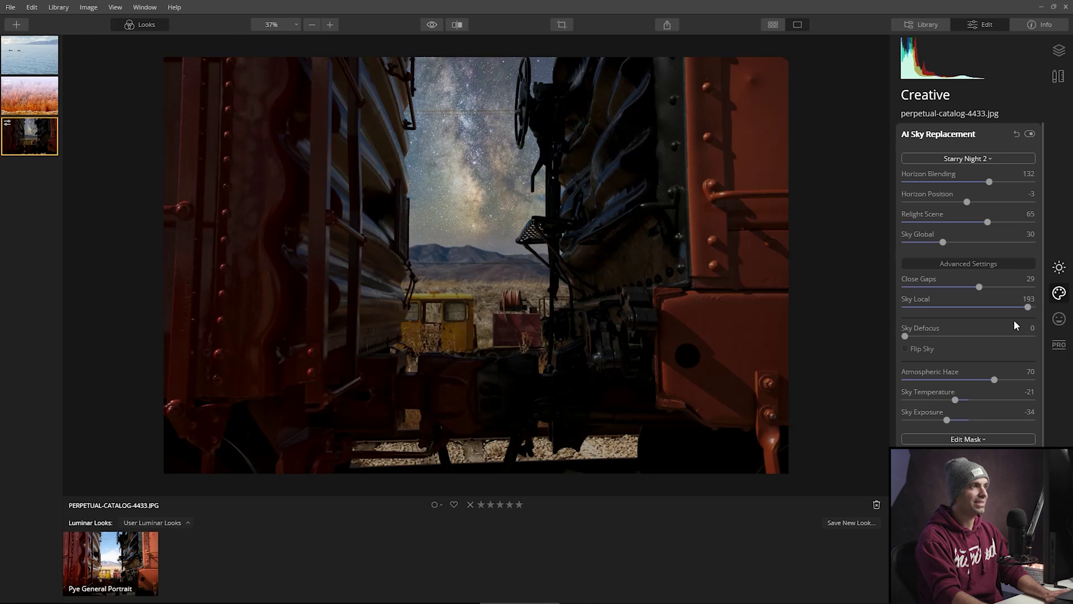
left_click_drag(1028, 308, 948, 304)
double_click(949, 306)
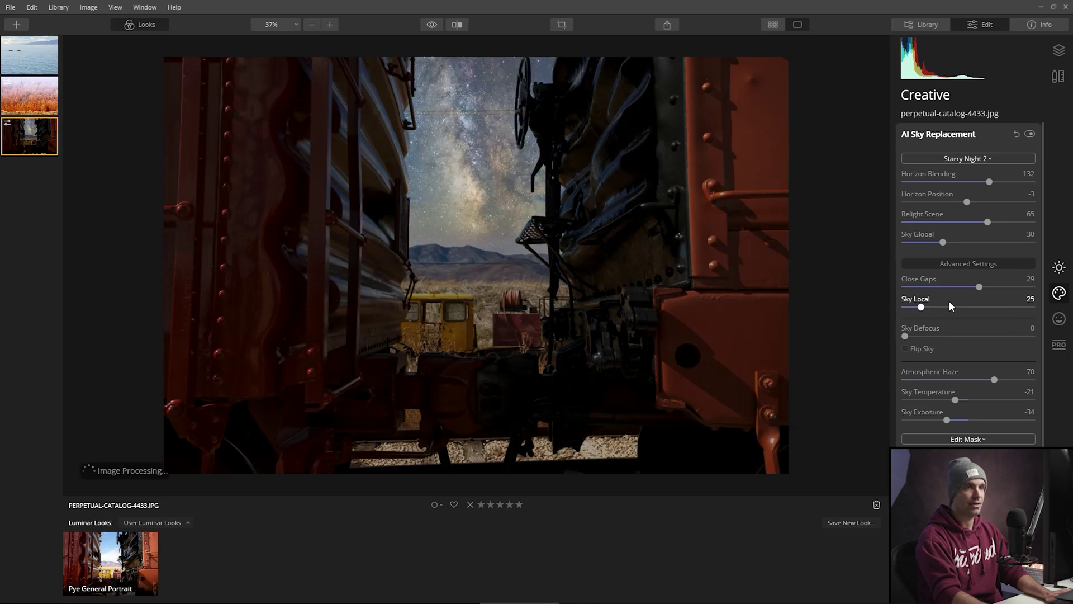
double_click(979, 286)
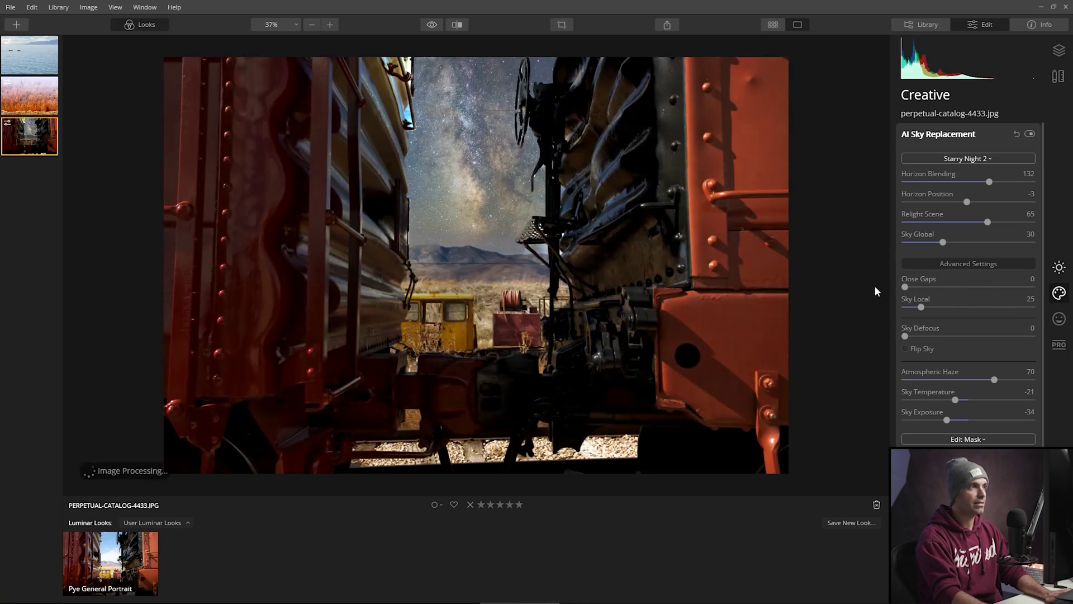
left_click_drag(906, 286, 930, 287)
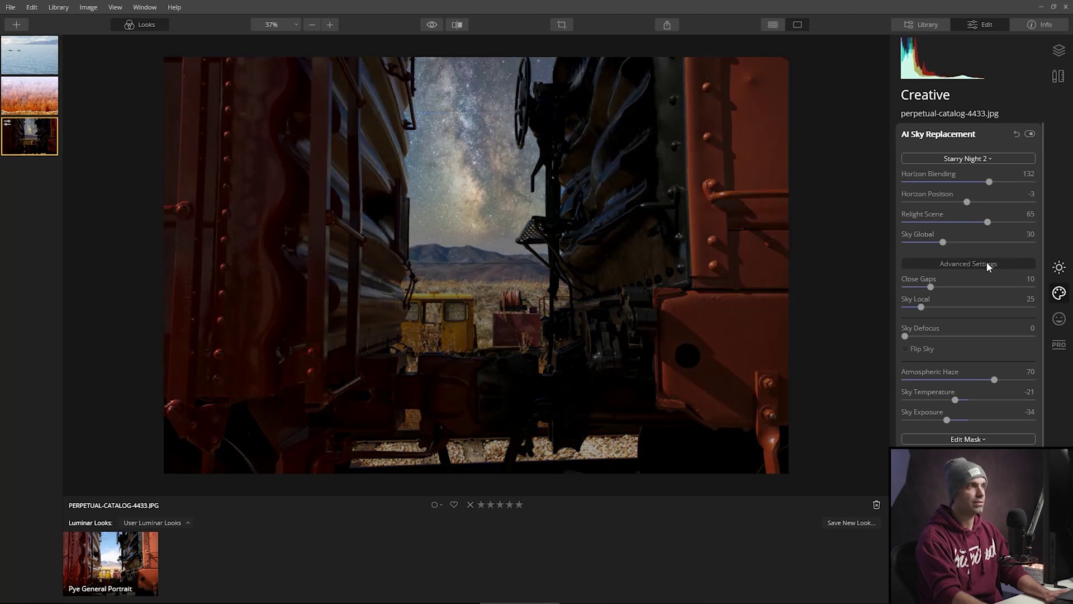
Step: Try a stronger Sky Global, then raise Close Gaps through 24 and 43 to 45
left_click_drag(943, 242, 990, 242)
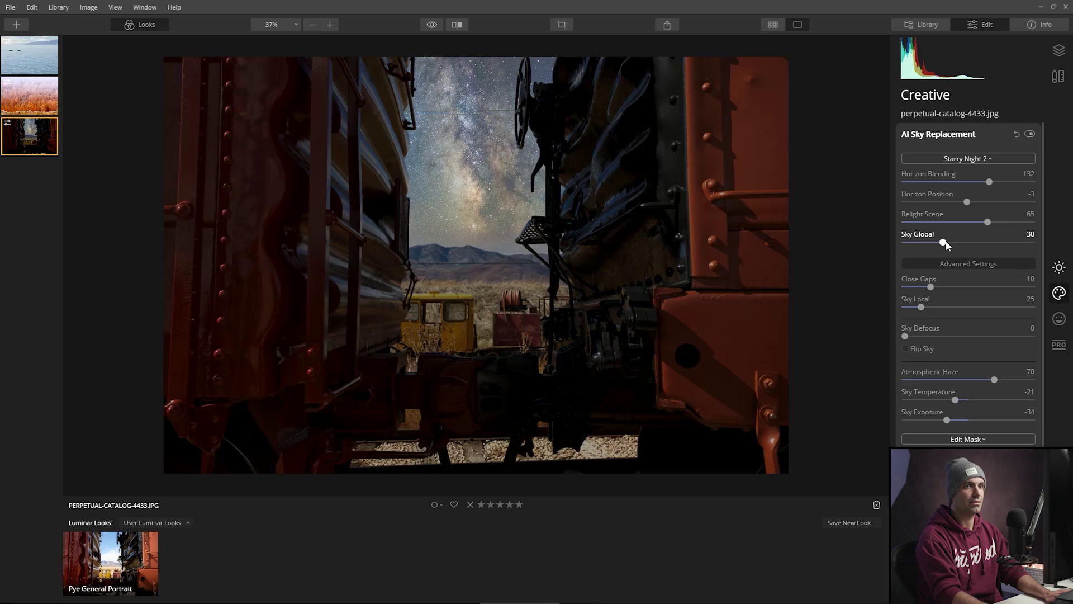
left_click_drag(932, 287, 967, 291)
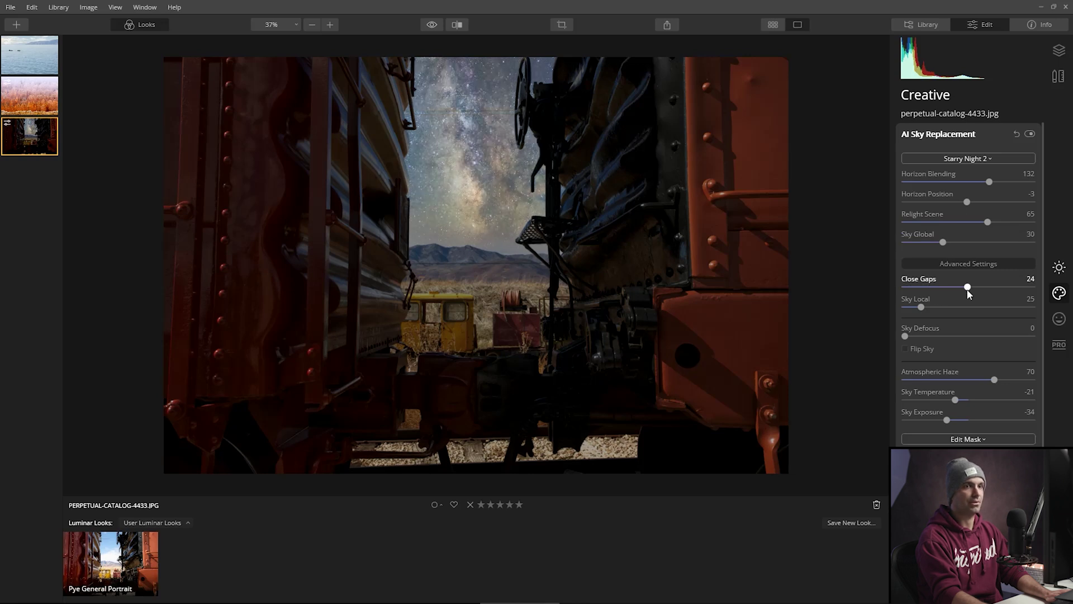
left_click_drag(969, 291, 976, 296)
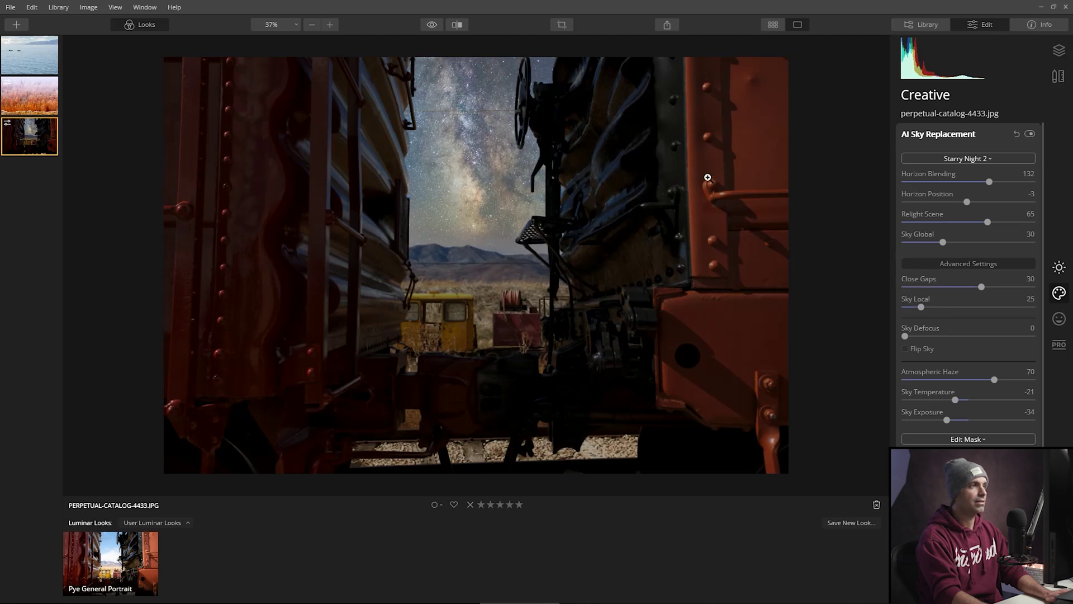
left_click_drag(982, 287, 1015, 293)
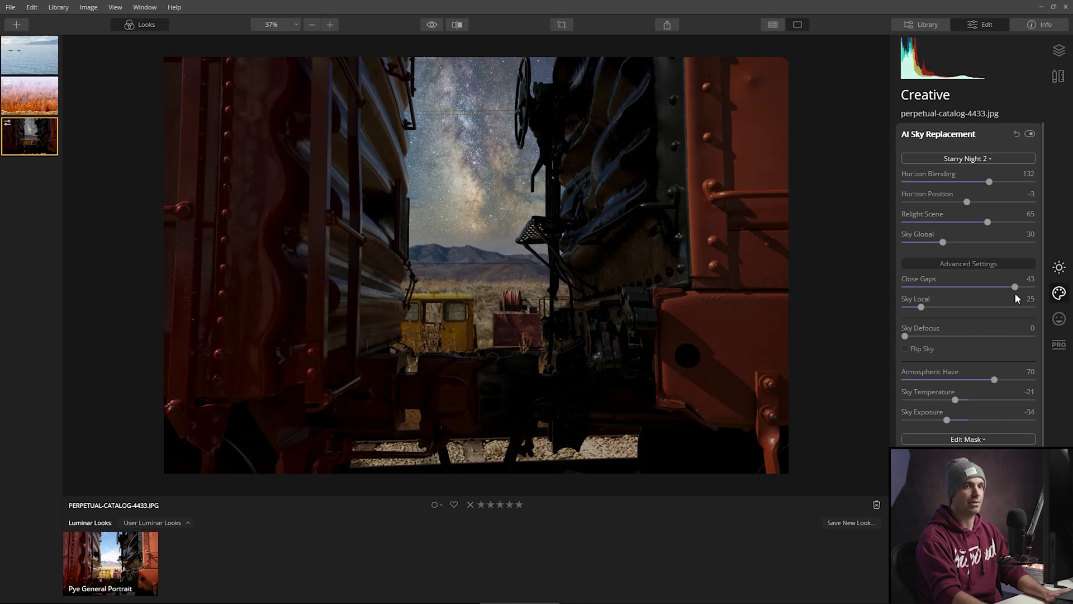
left_click_drag(1015, 288, 1017, 288)
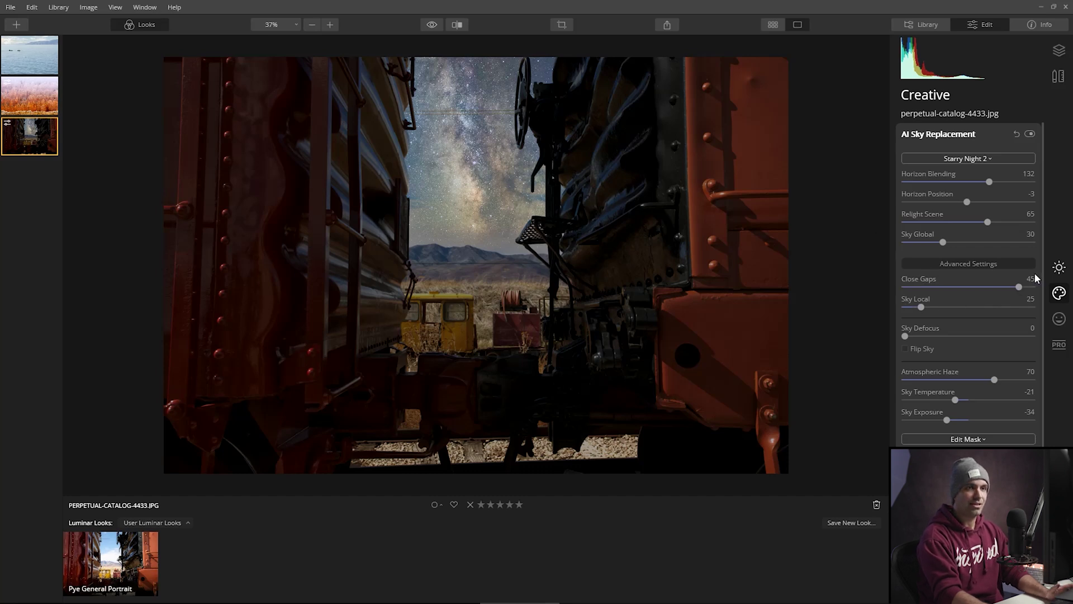
Step: Adjust the Light Exposure from -2.68 to -2.32
left_click(1058, 268)
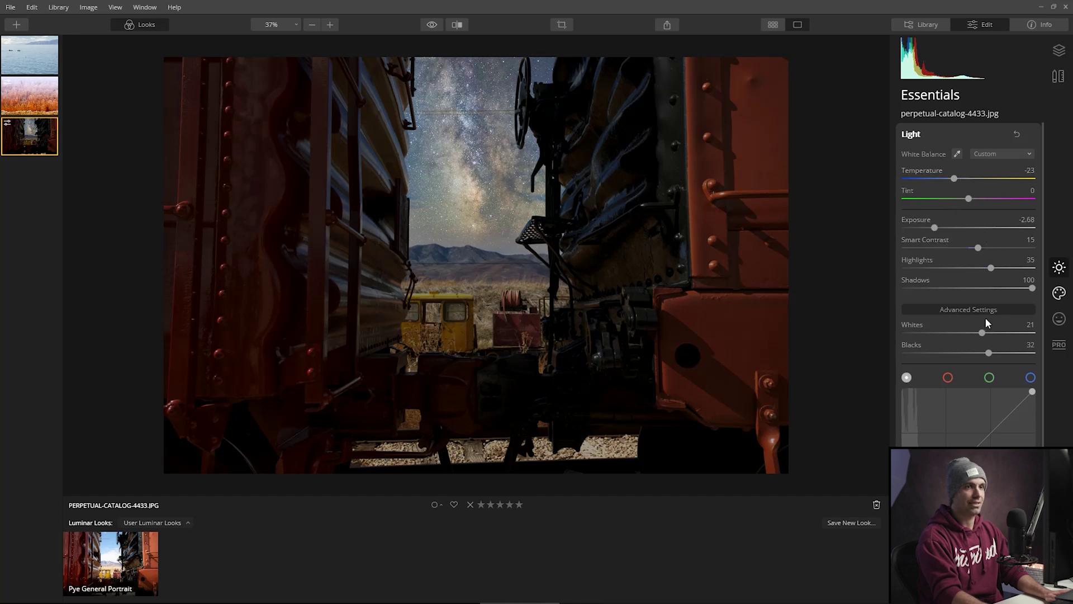
left_click_drag(937, 229, 945, 230)
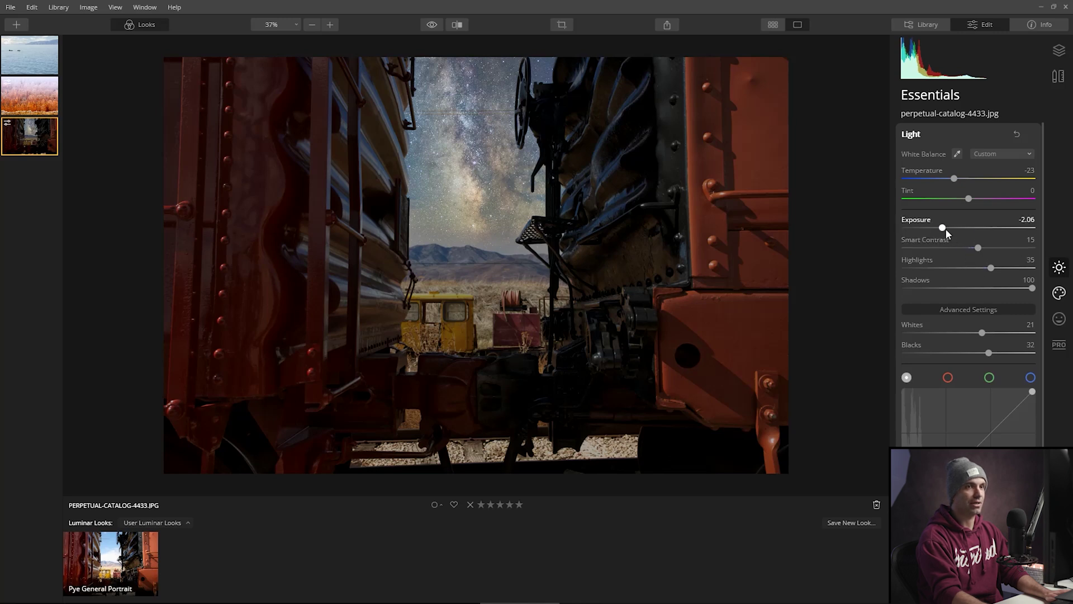
left_click_drag(945, 229, 940, 230)
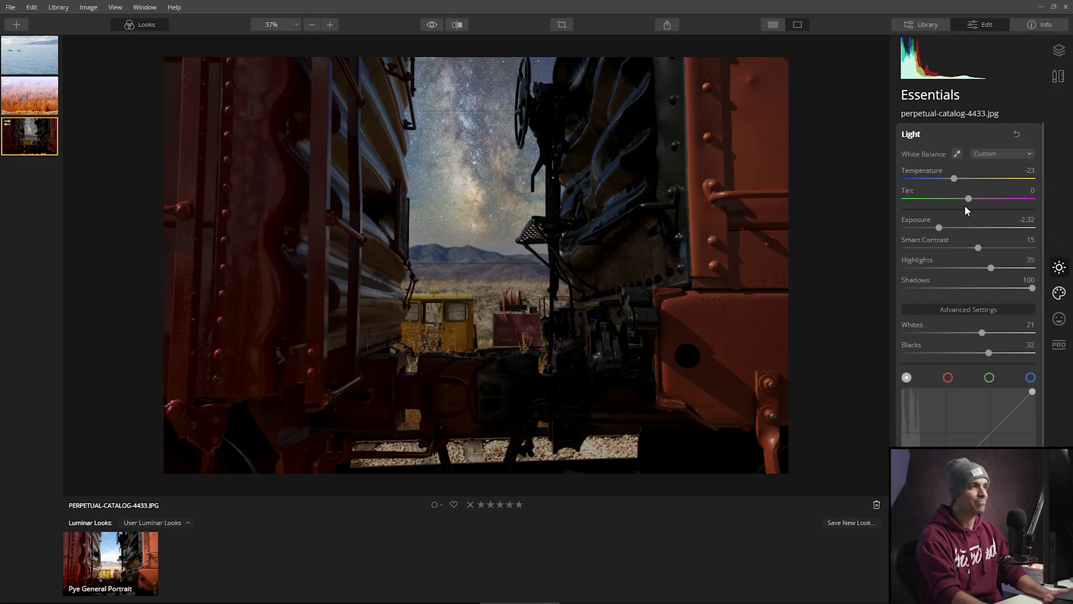
left_click(1059, 50)
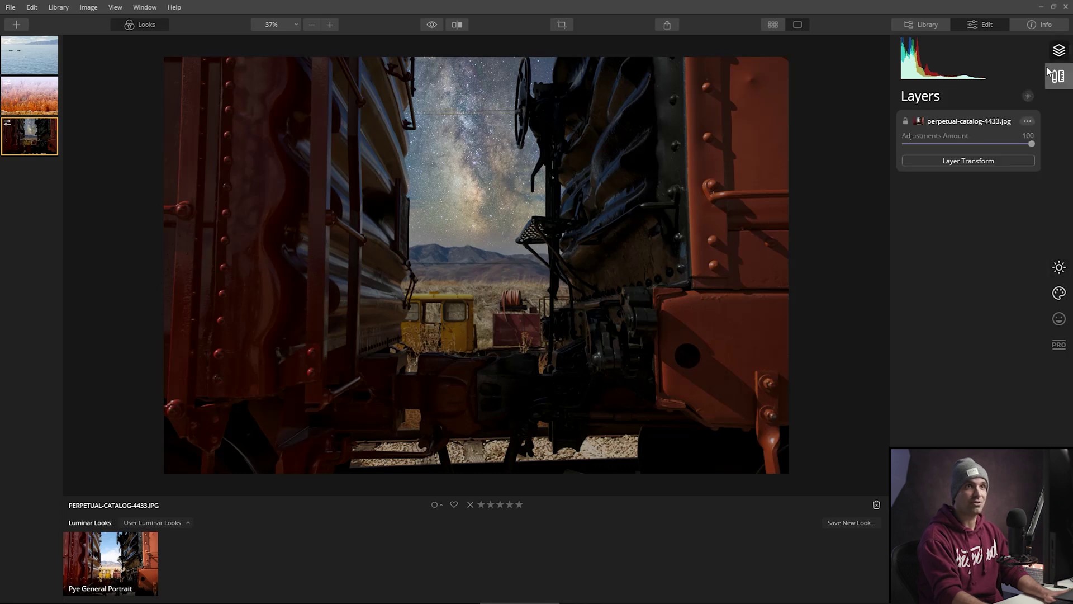
Step: Add a new adjustment layer above the photo and rename it 'Global Adjustments'
left_click(1028, 96)
left_click(1015, 108)
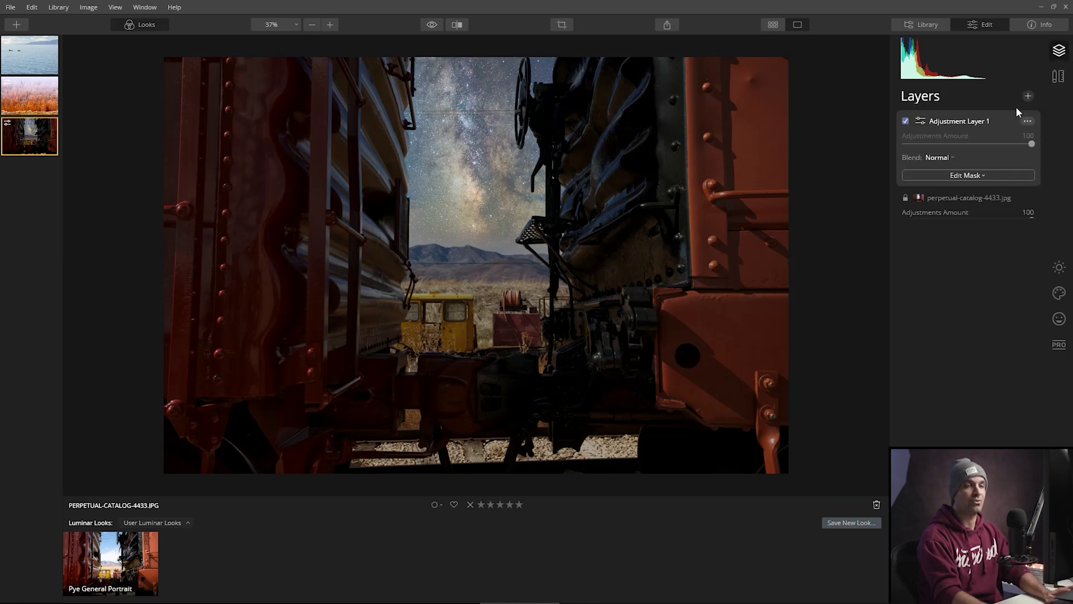
left_click(1027, 121)
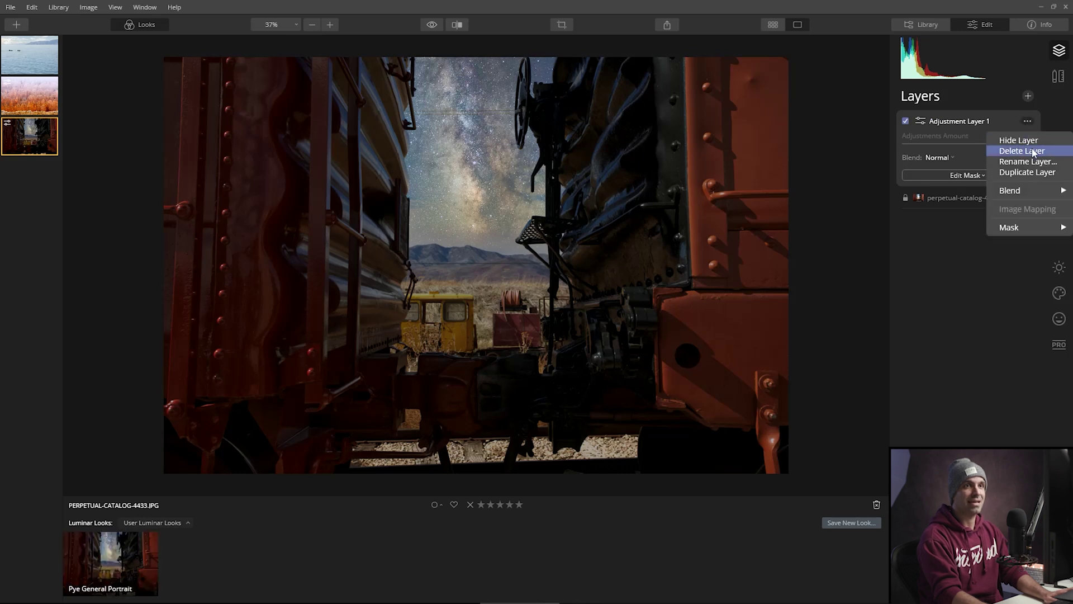
left_click(1009, 160)
type("Grad")
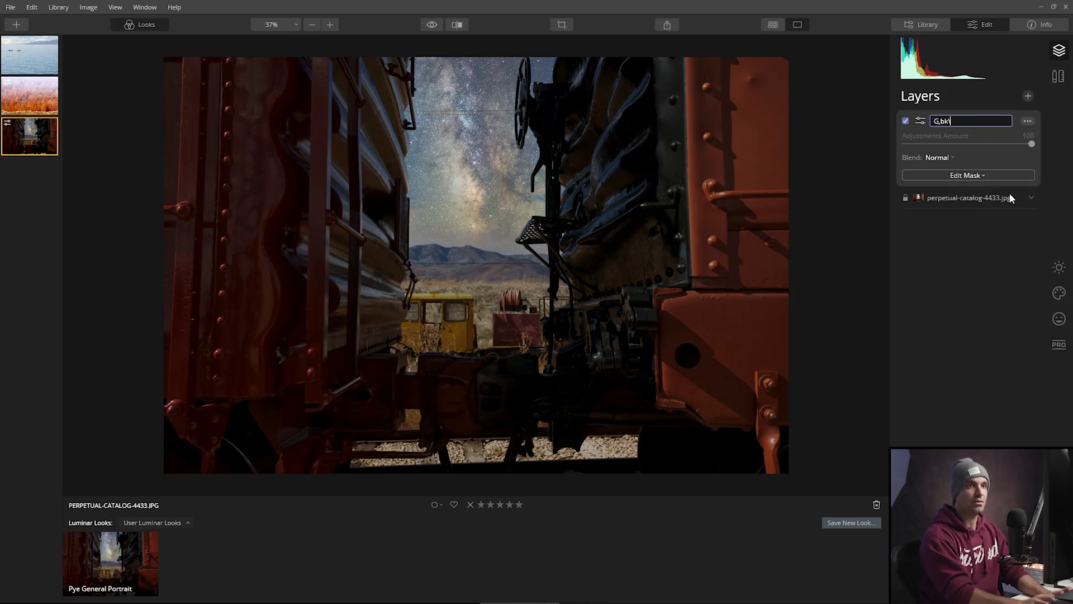
key("BackSpace")
key("BackSpace")
key("BackSpace")
type("lobal ")
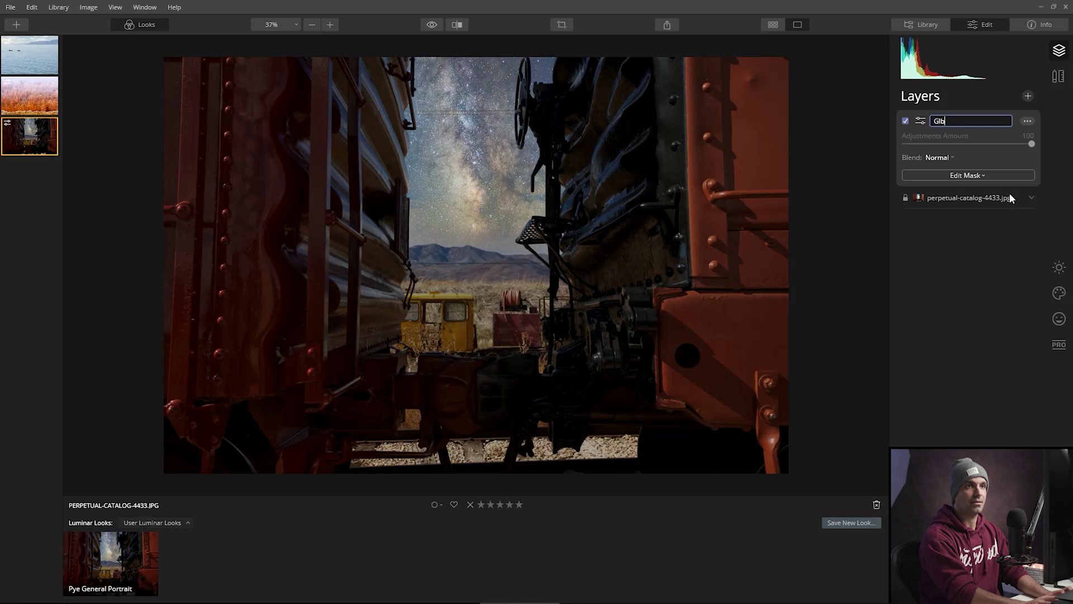
type("Adjustments")
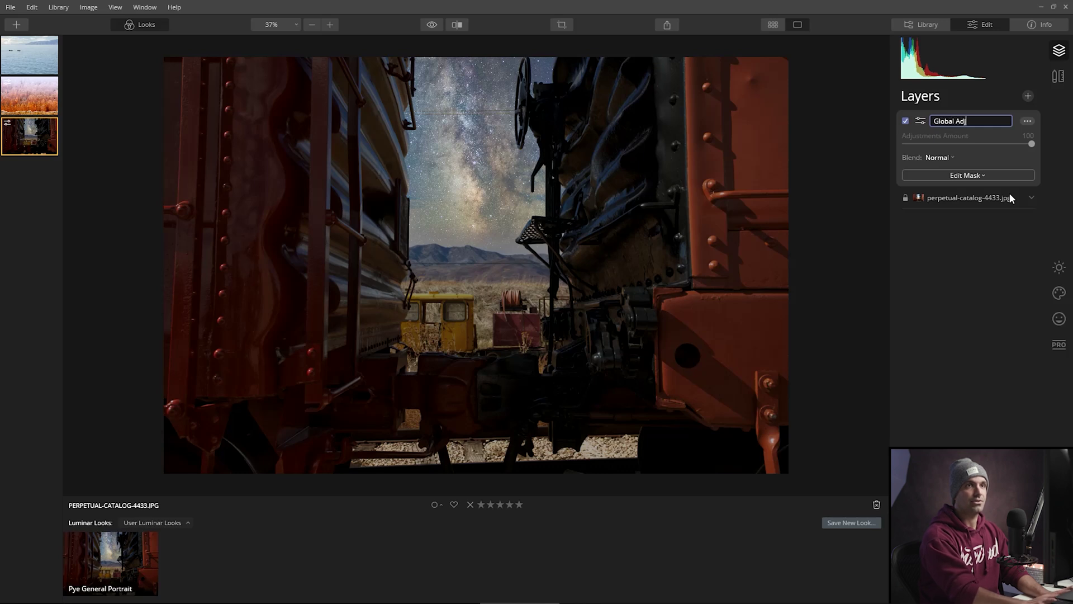
key("Return")
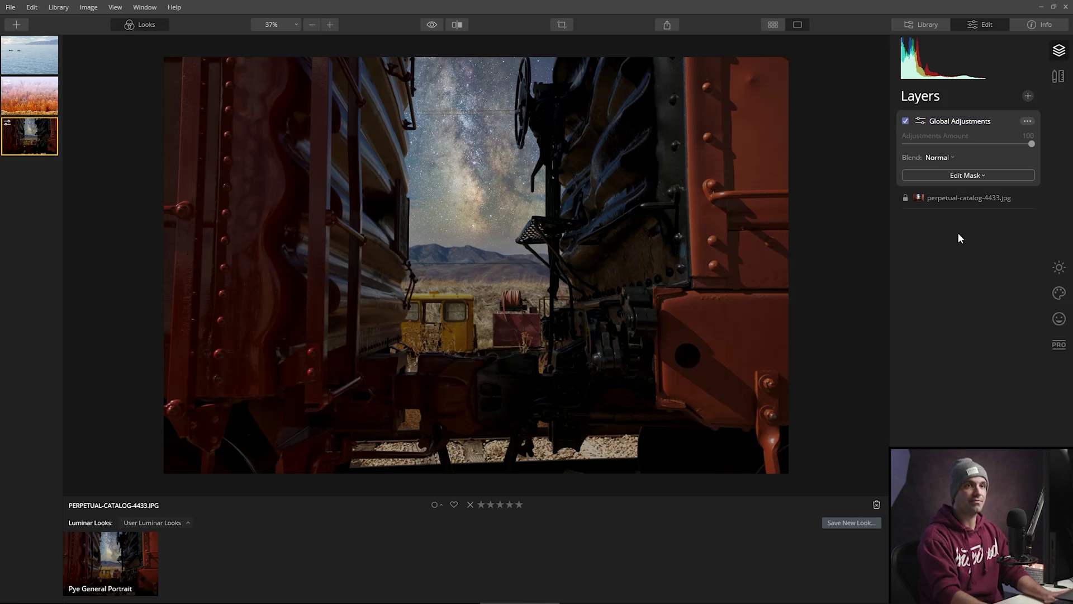
left_click(1059, 268)
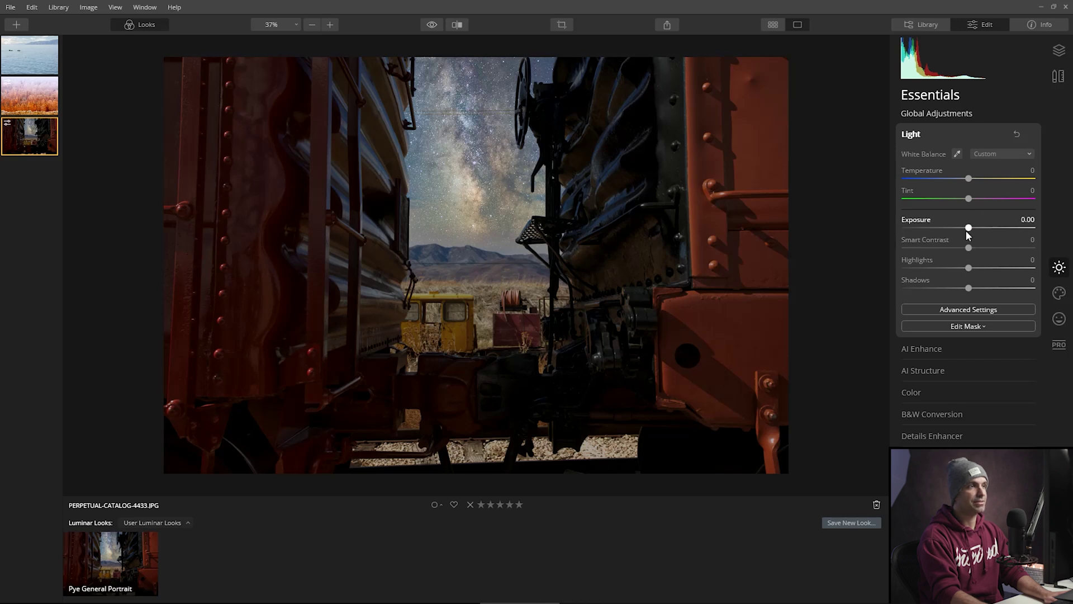
Step: On the Global Adjustments layer, set Exposure to -0.35 and Smart Contrast to 12
left_click_drag(970, 231, 964, 227)
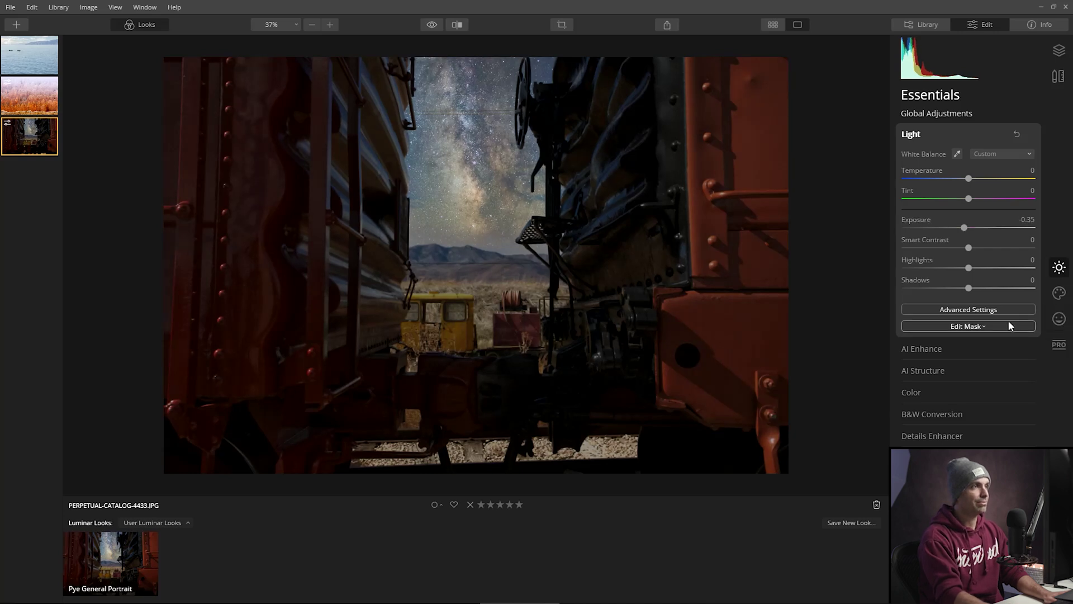
left_click_drag(969, 247, 982, 250)
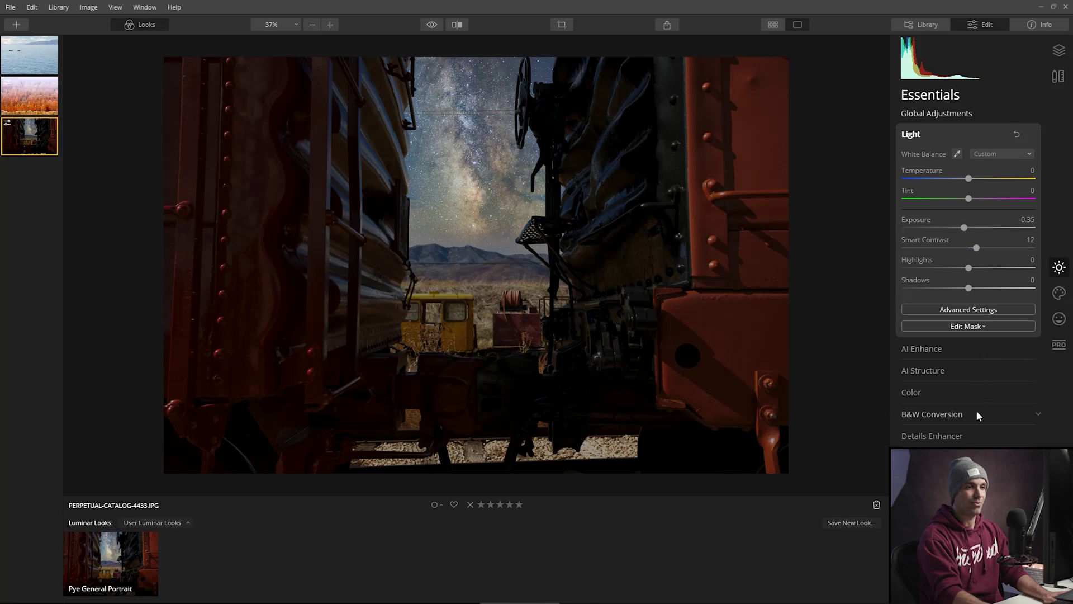
Step: Expand Color, test and reset Vibrance to 0, then reveal Hue Shift and the per-colour swatches
left_click(972, 395)
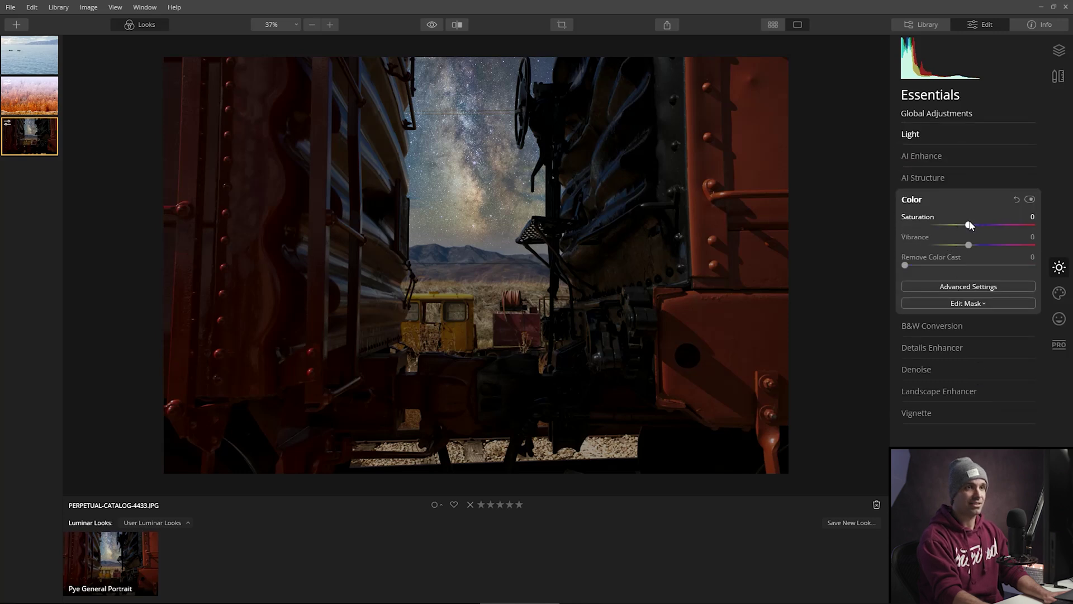
left_click_drag(946, 244, 971, 246)
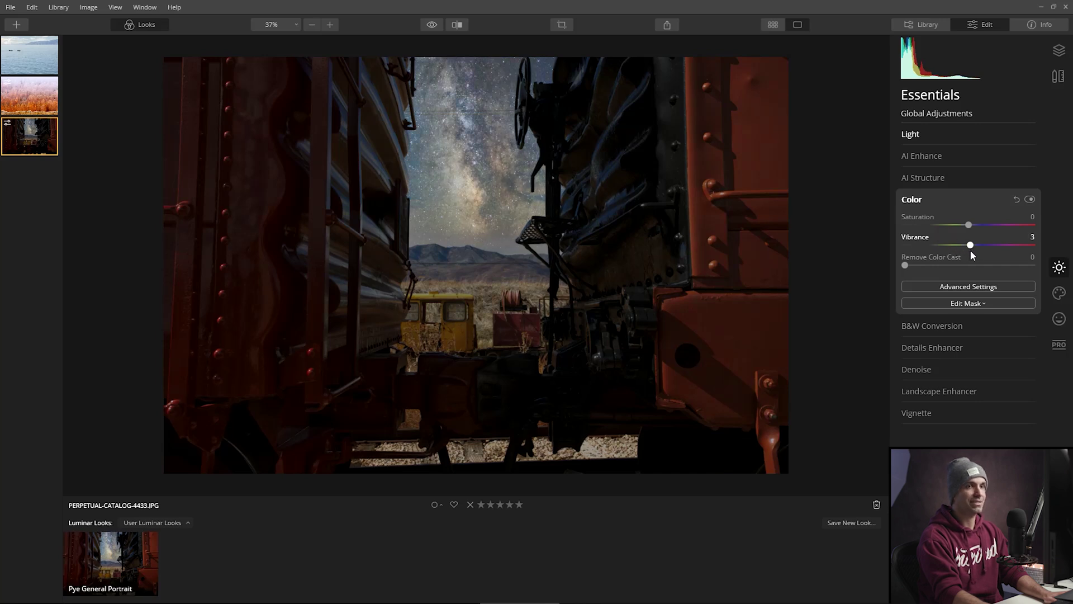
double_click(970, 246)
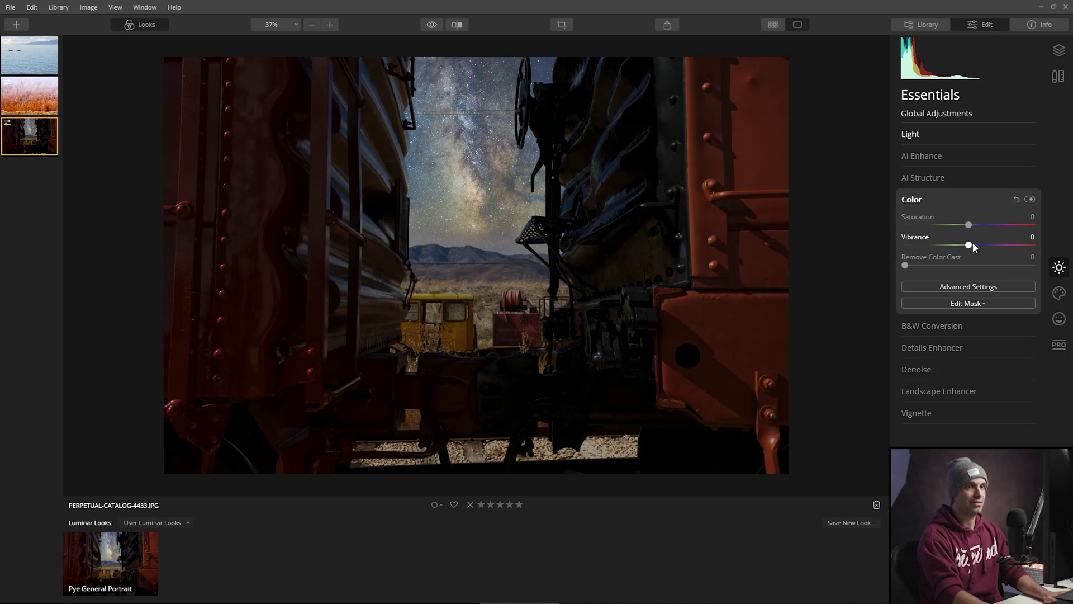
mouse_move(969, 245)
left_mouse_down()
mouse_move(1014, 247)
mouse_move(973, 247)
left_mouse_up()
double_click(973, 248)
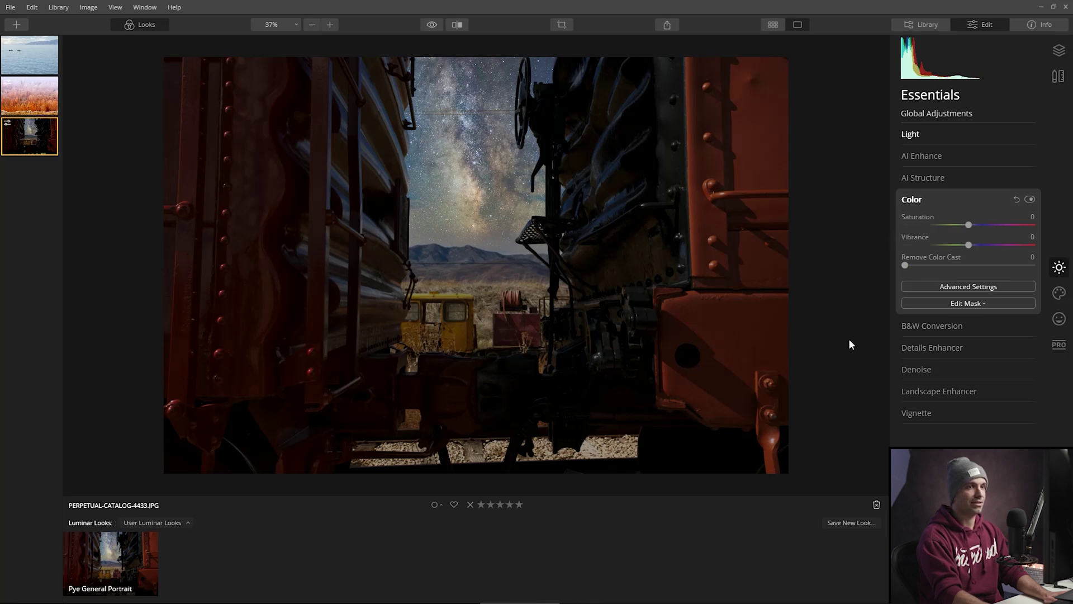
left_click(966, 286)
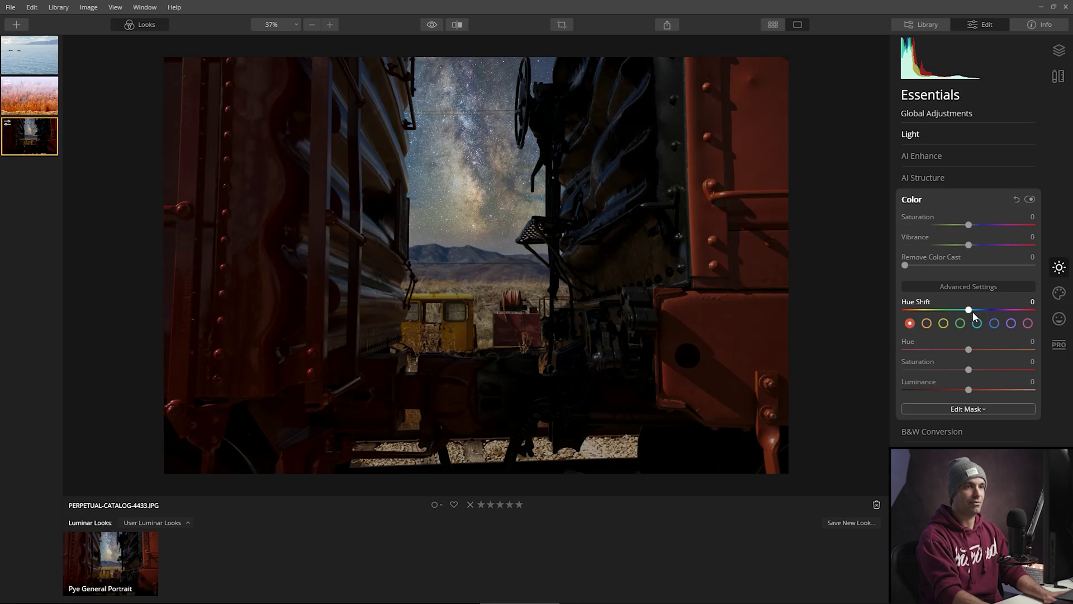
mouse_move(970, 310)
left_mouse_down()
mouse_move(953, 310)
mouse_move(962, 313)
left_mouse_up()
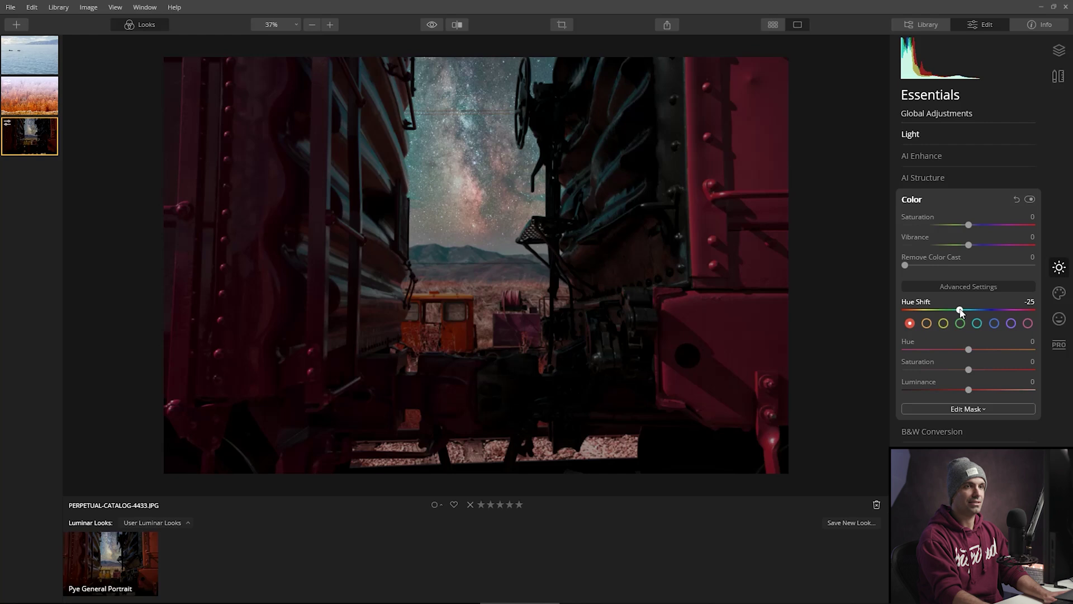
mouse_move(960, 311)
left_mouse_down()
mouse_move(990, 313)
mouse_move(982, 312)
left_mouse_up()
double_click(981, 311)
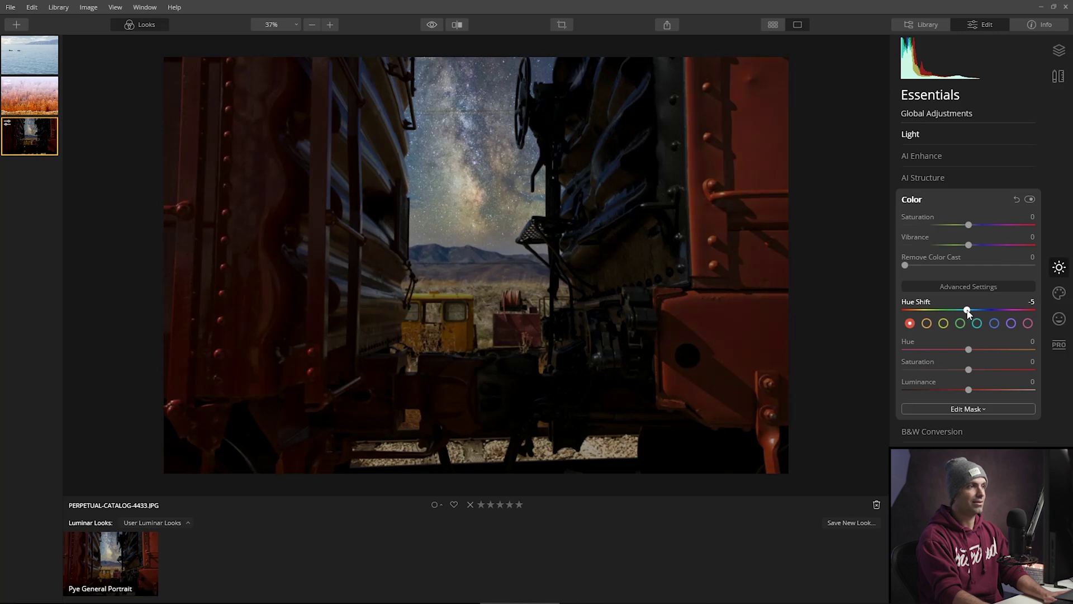
left_click_drag(973, 313, 969, 313)
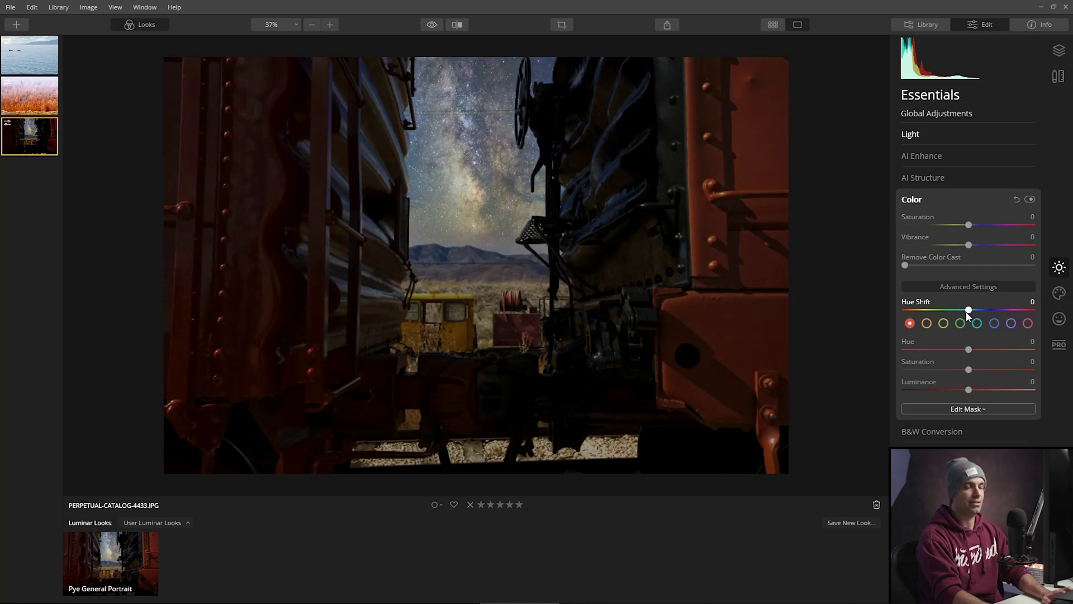
Step: Select the yellow swatch and set the overall Hue Shift to -6
left_click(944, 322)
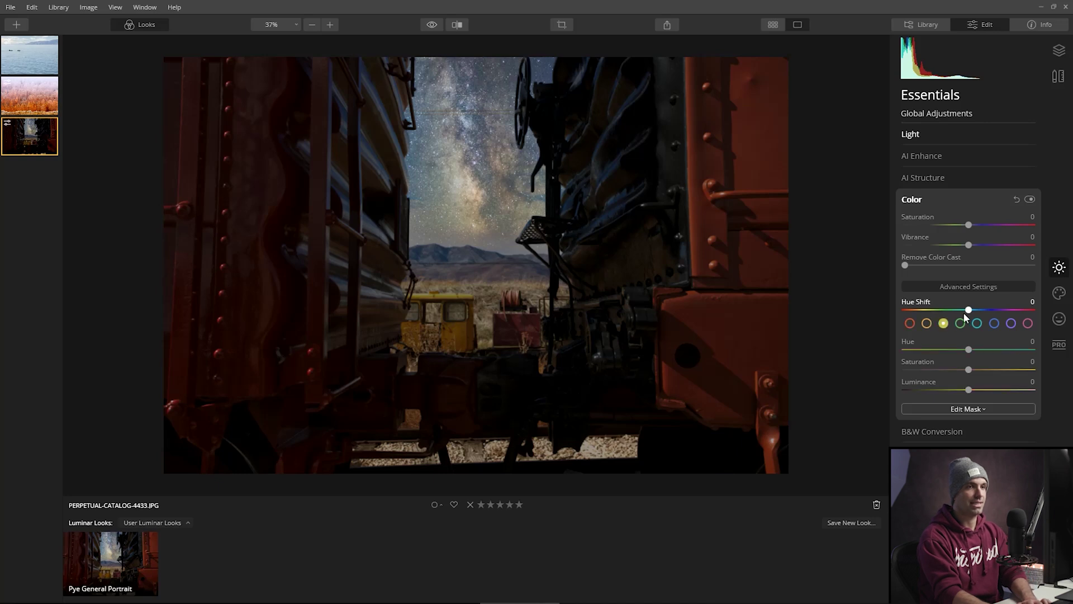
mouse_move(968, 312)
left_mouse_down()
mouse_move(953, 312)
mouse_move(970, 315)
left_mouse_up()
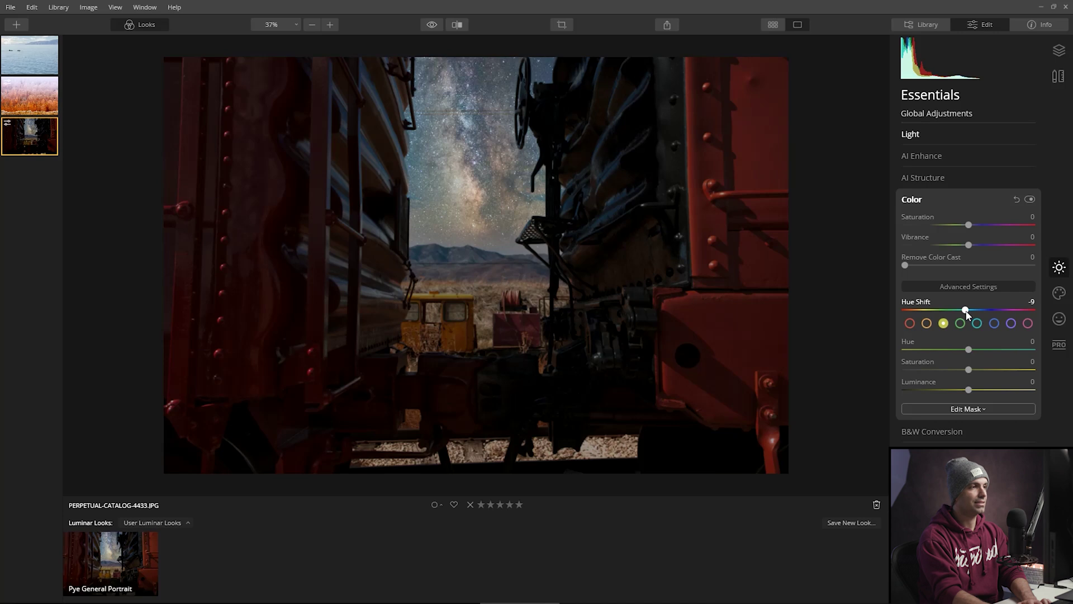
left_click_drag(970, 315, 971, 315)
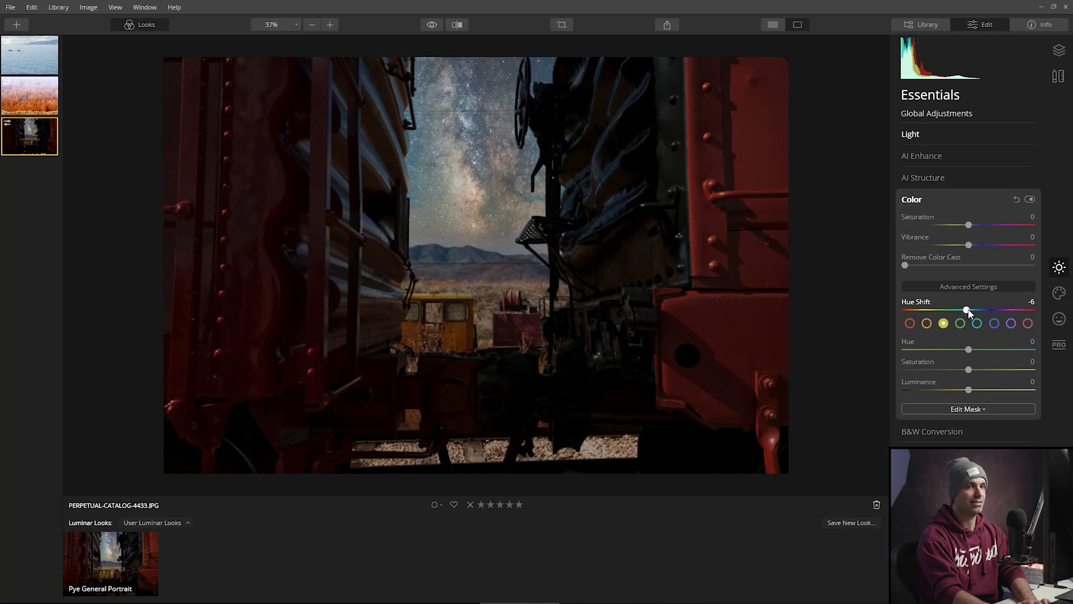
Step: Lower the saturation of the yellow, red and orange tones, with orange at -28
mouse_move(968, 371)
left_mouse_down()
mouse_move(944, 366)
mouse_move(959, 363)
left_mouse_up()
left_click(912, 323)
mouse_move(974, 370)
left_mouse_down()
mouse_move(937, 367)
mouse_move(956, 367)
left_mouse_up()
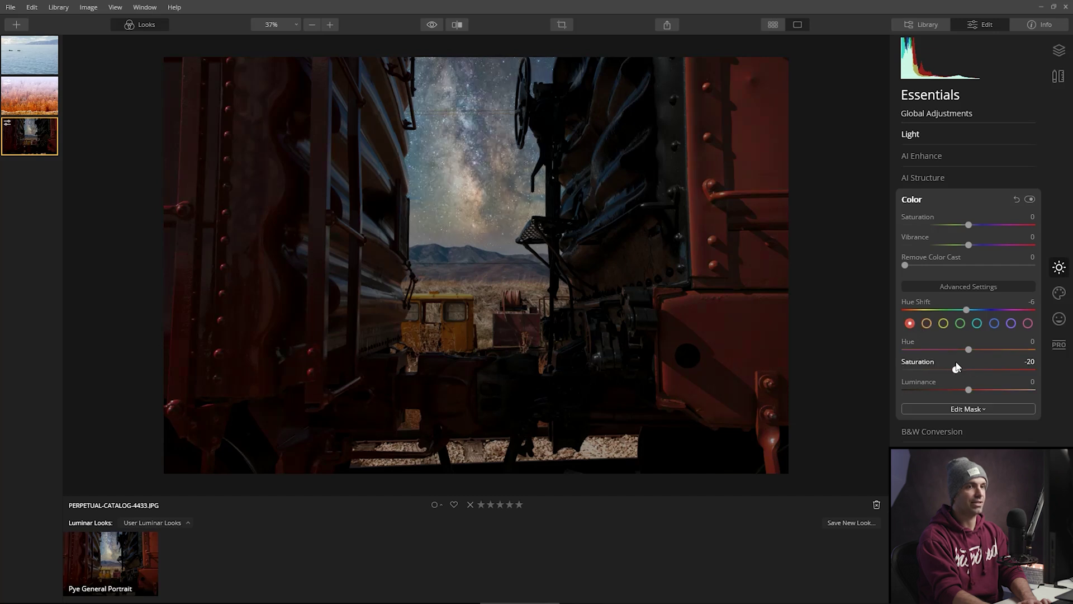
left_click(926, 323)
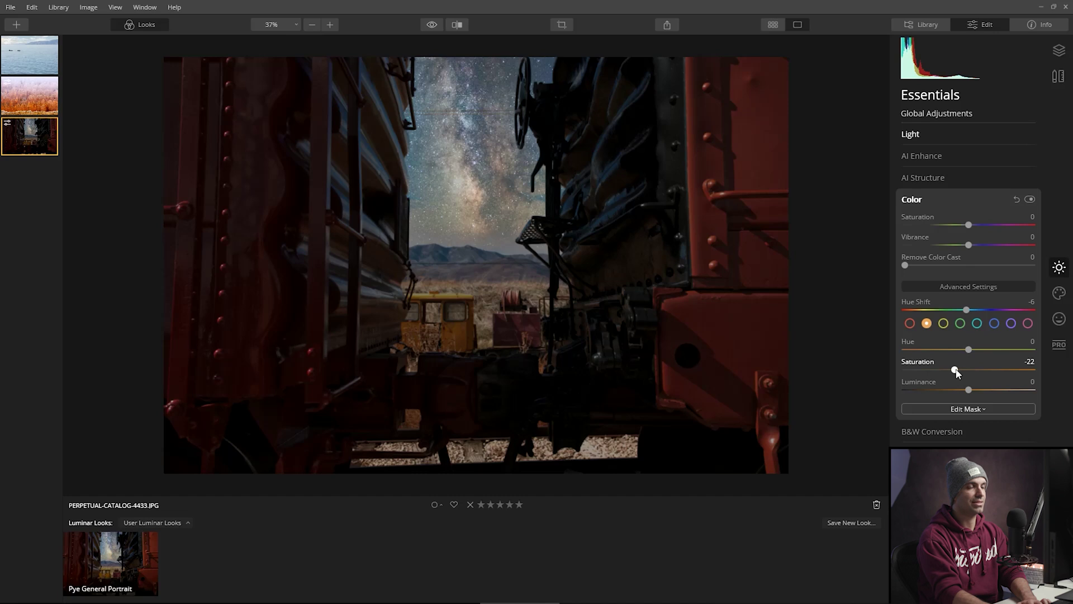
left_click_drag(956, 368, 956, 363)
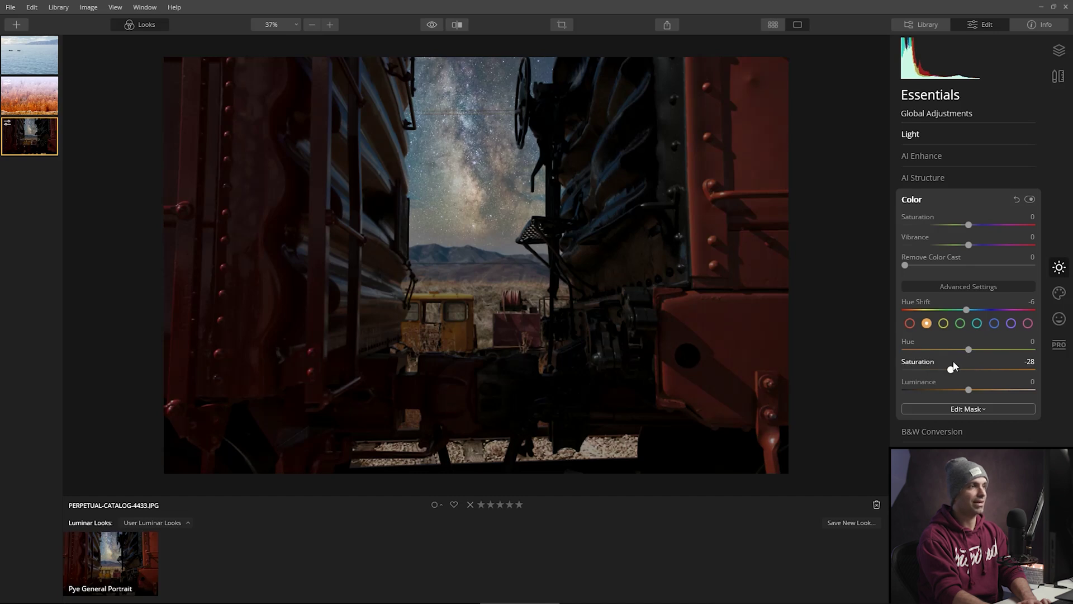
Step: Set cyan to Hue 17, Saturation -11 and blue to Hue -8, Saturation 11, Luminance -13
left_click(995, 324)
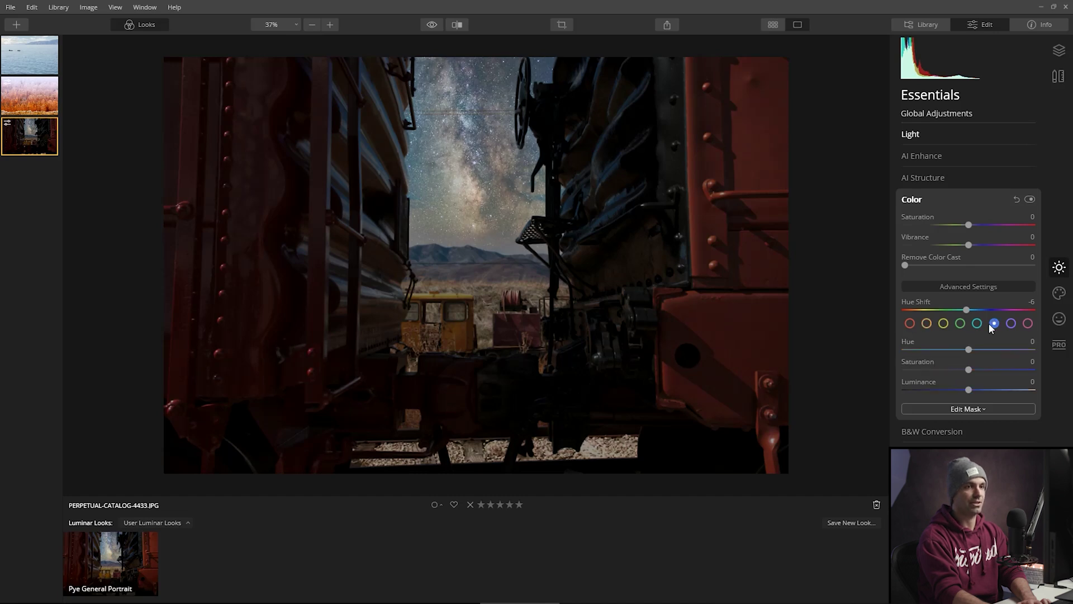
left_click_drag(970, 373, 973, 350)
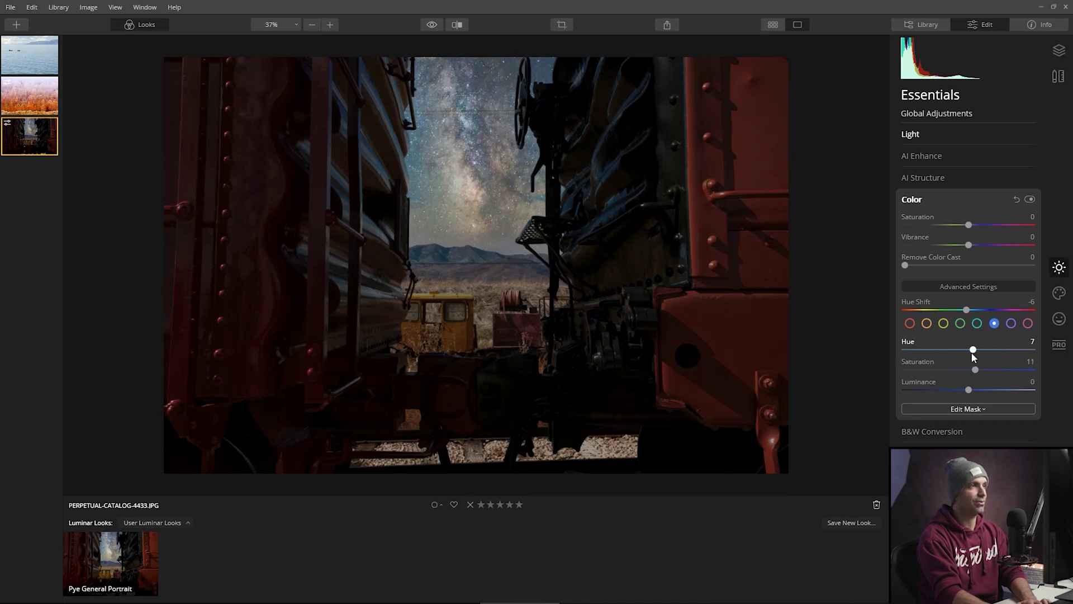
left_click(977, 323)
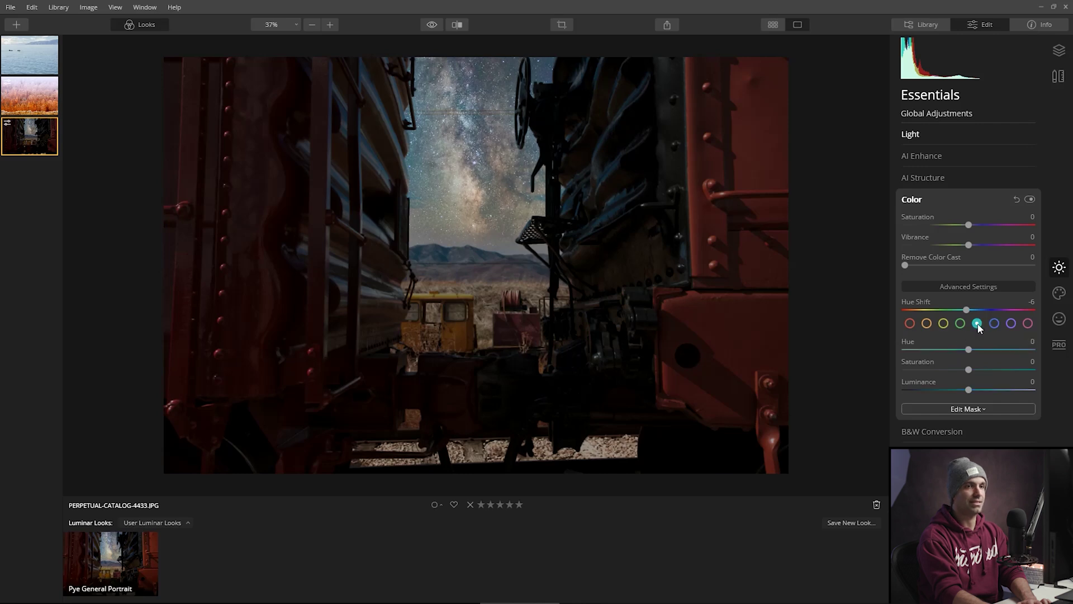
left_click_drag(971, 350, 987, 352)
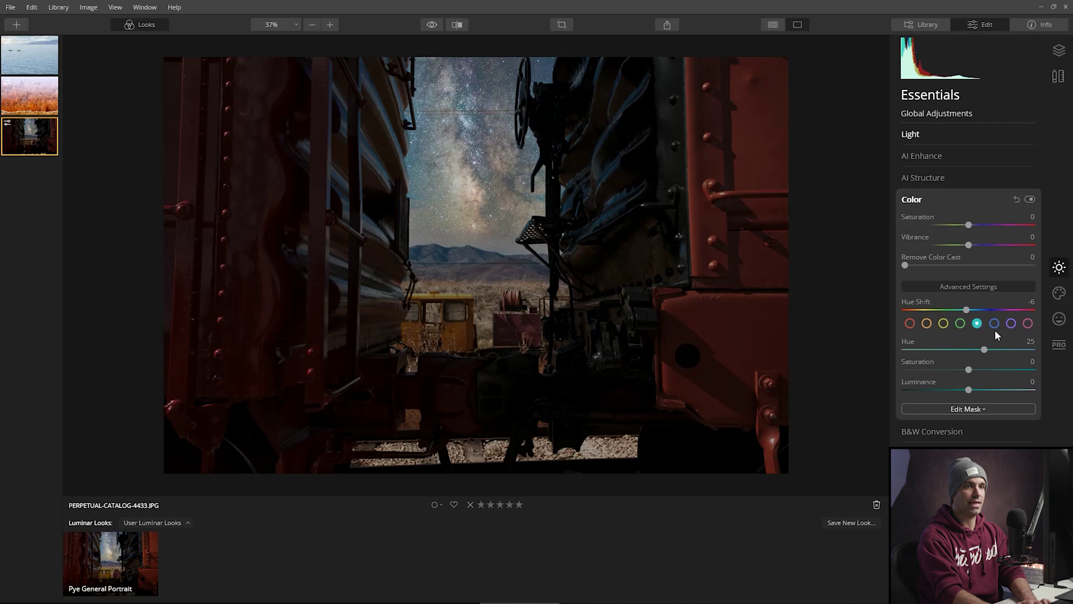
left_click_drag(984, 352, 962, 370)
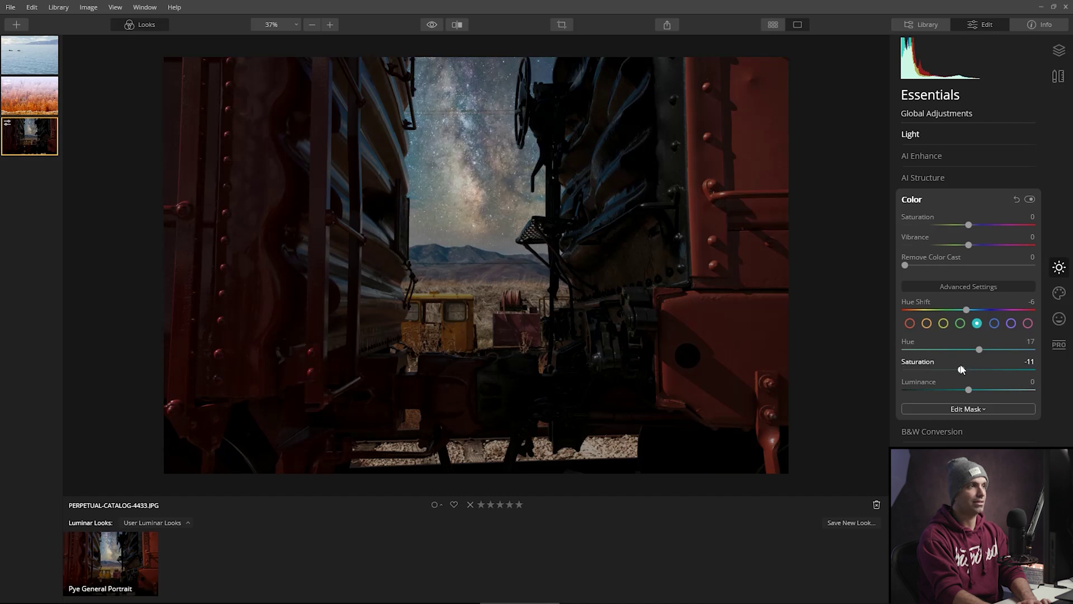
left_click(994, 323)
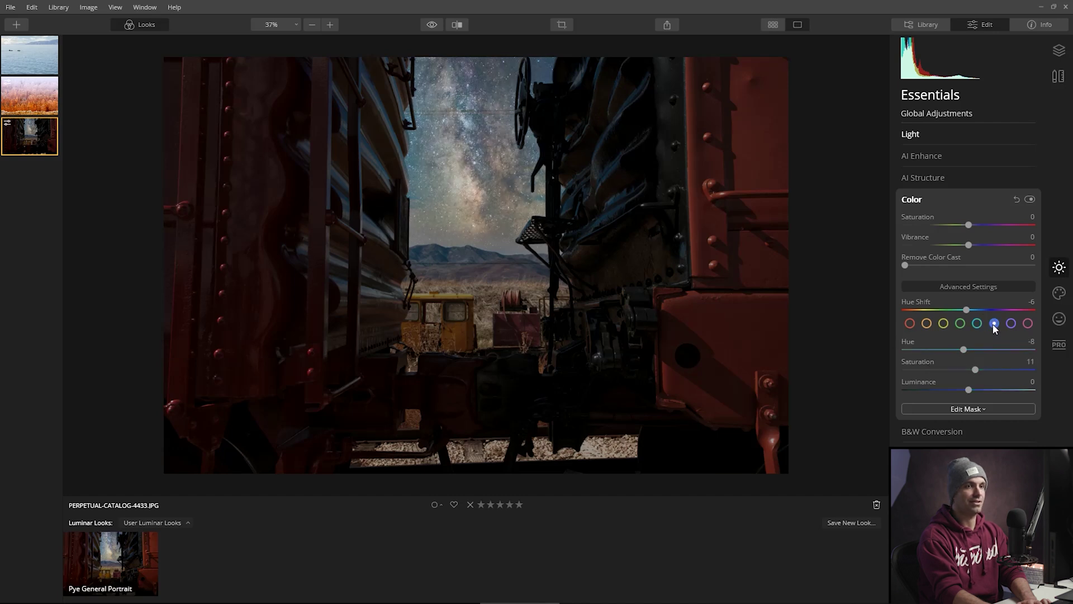
left_click_drag(969, 389, 962, 388)
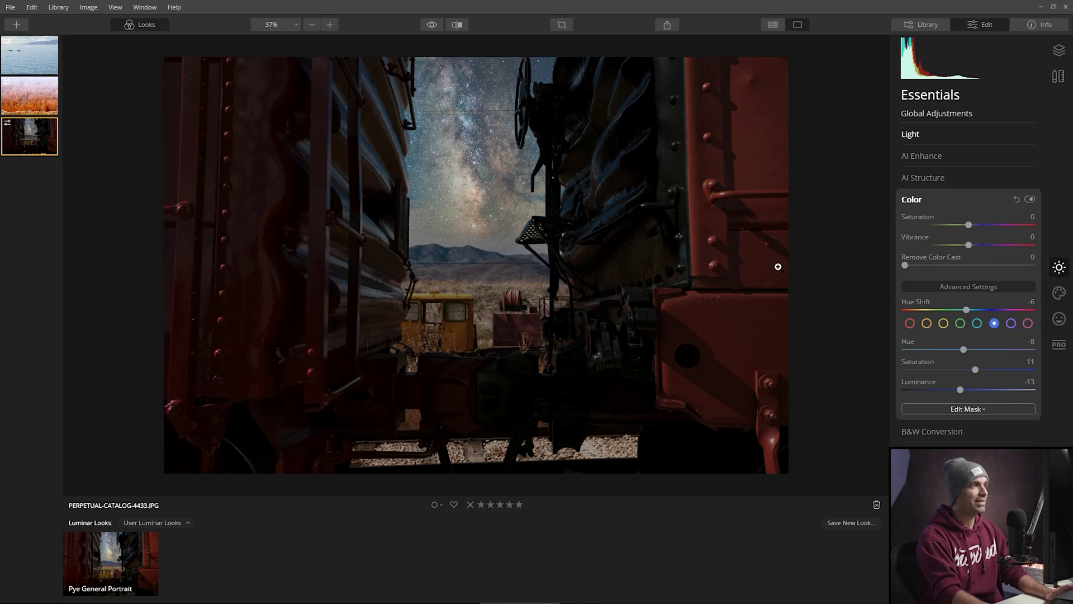
Step: Turn on the Before/After split view of the train photo, original versus starry night edit
left_click(459, 24)
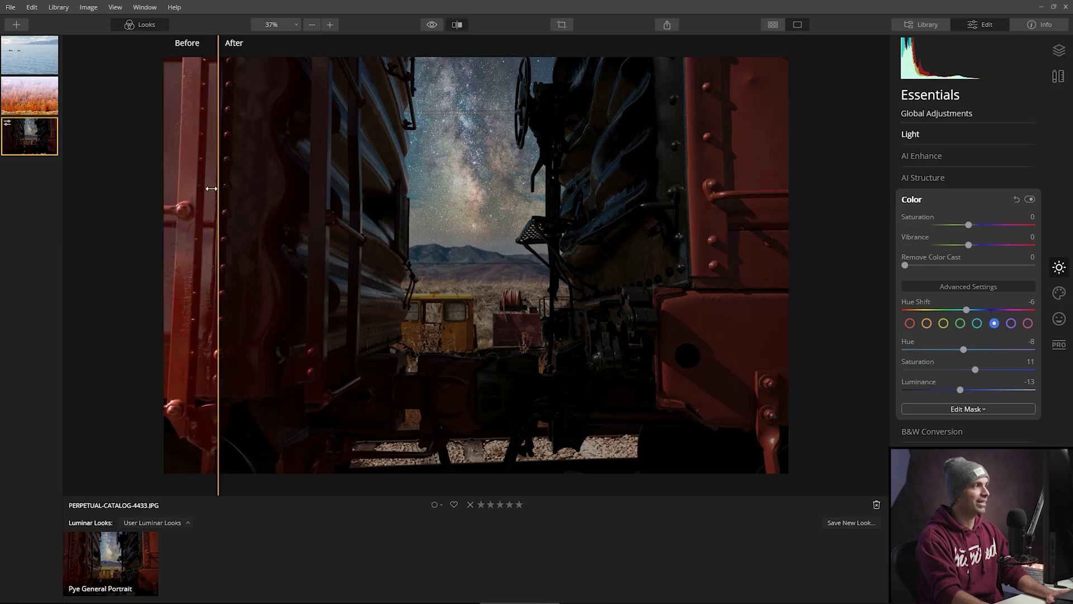